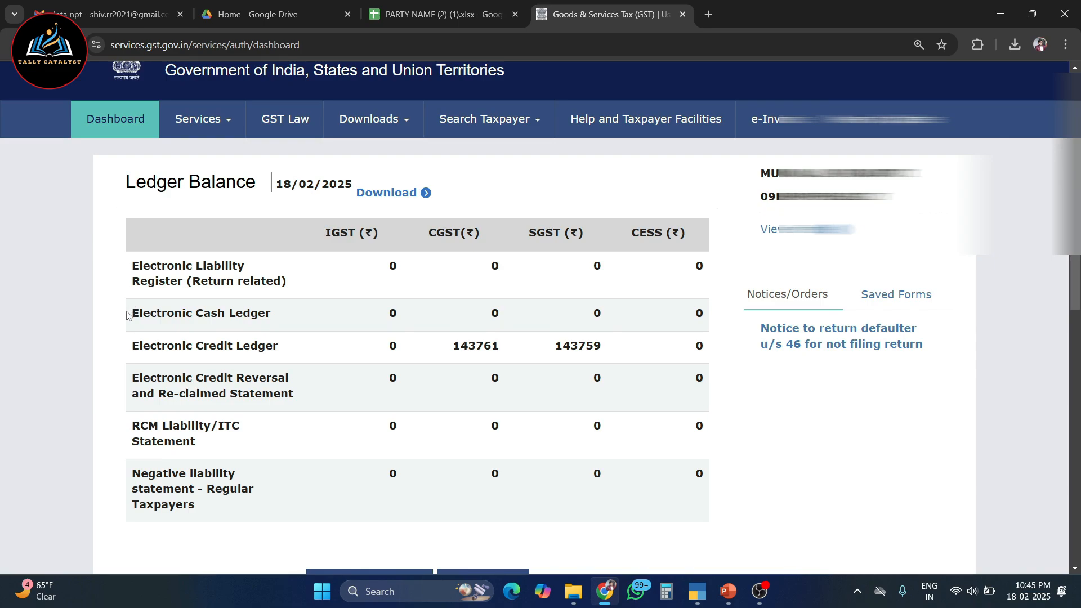
Go from the ledger balance dashboard to return filing and list the January returns for Quarter 4 of 2024-25
left_click_drag(128, 311, 285, 313)
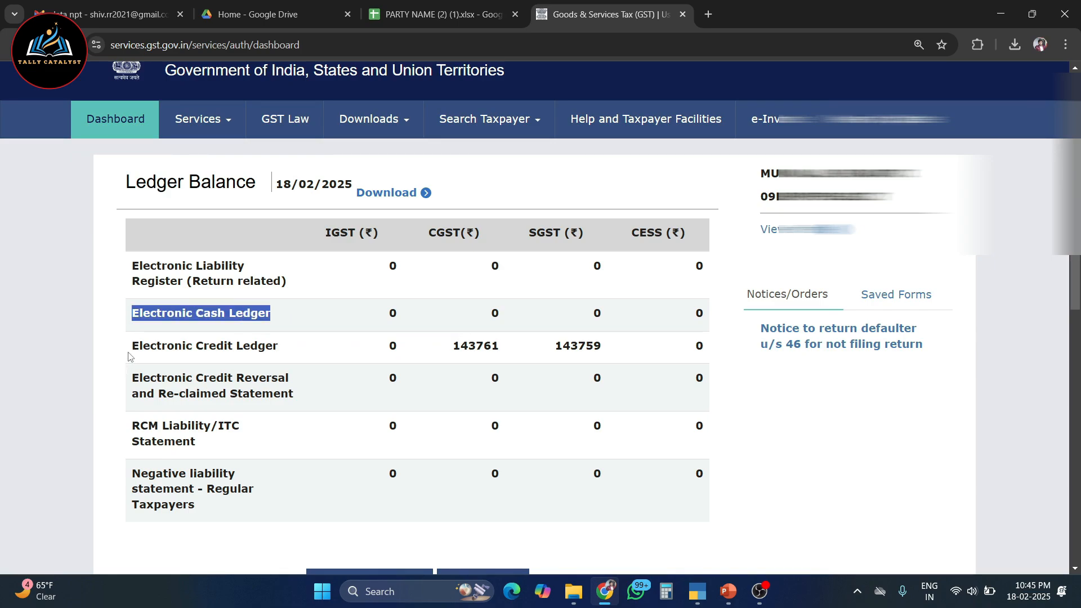
left_click_drag(128, 346, 287, 345)
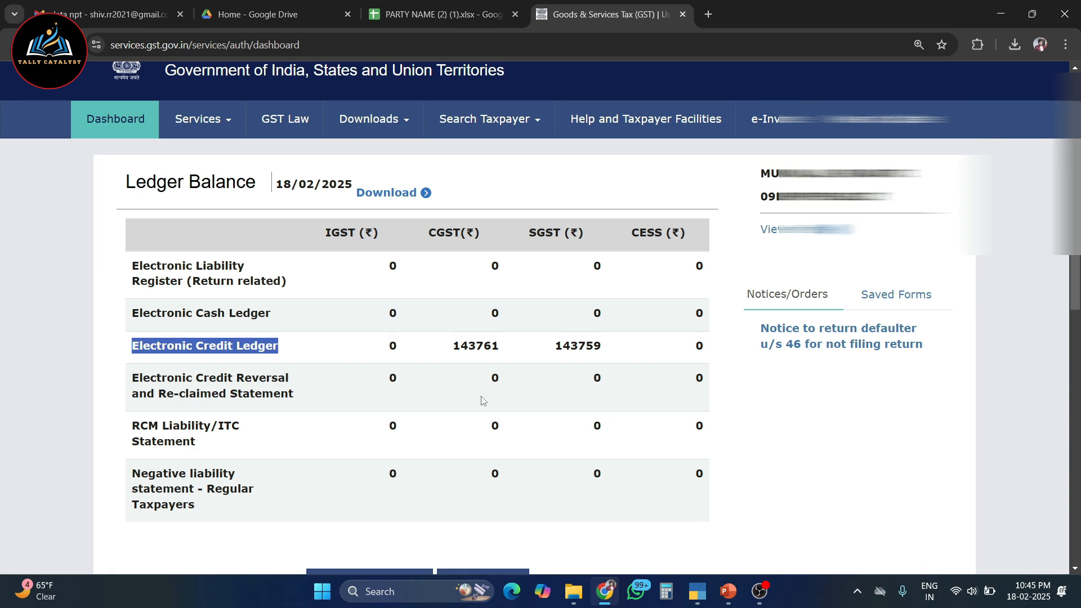
scroll(481, 401, "down", 5)
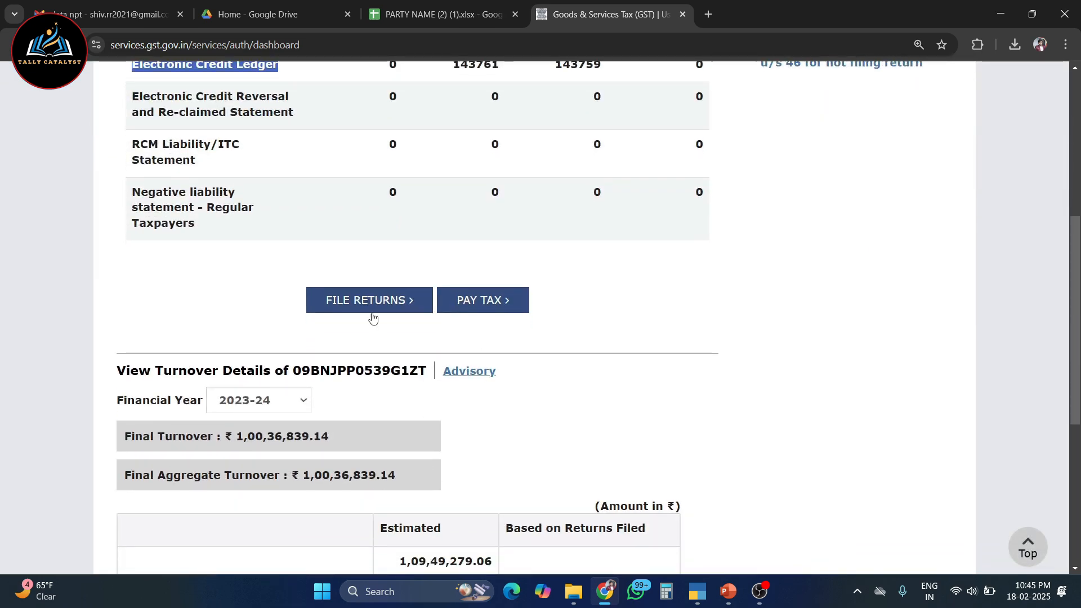
left_click(370, 304)
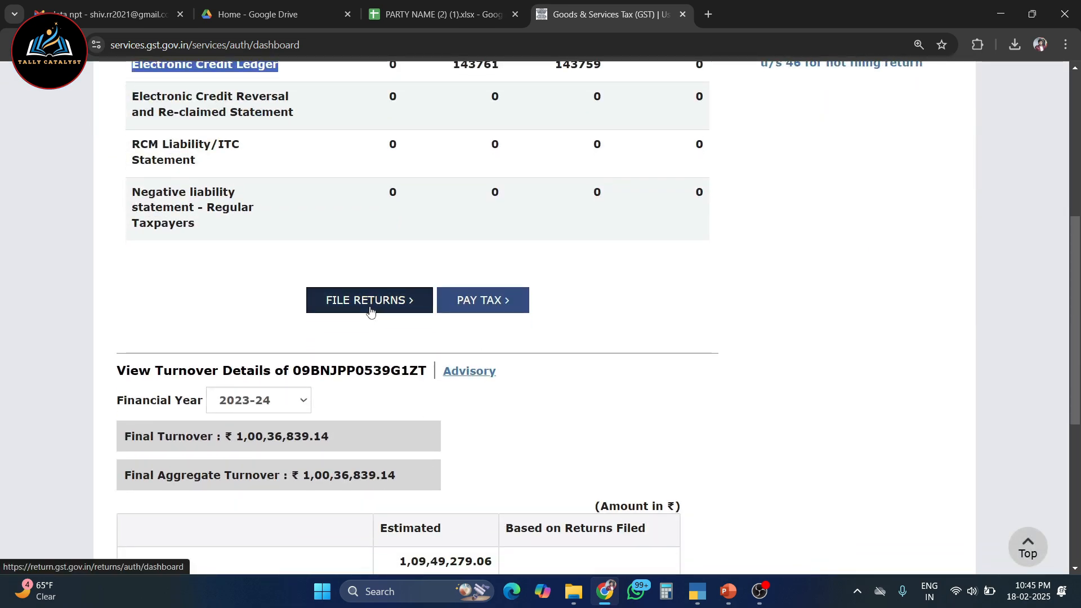
left_click(616, 257)
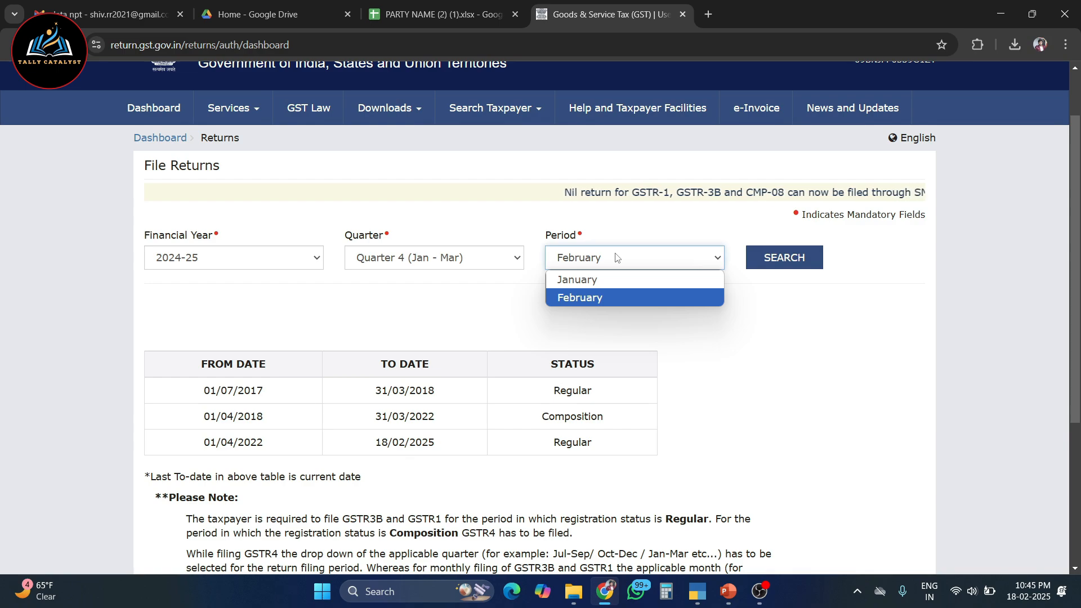
left_click(639, 279)
Open the monthly GSTR-3B return for online preparation and dismiss its system generated summary
scroll(637, 288, "down", 3)
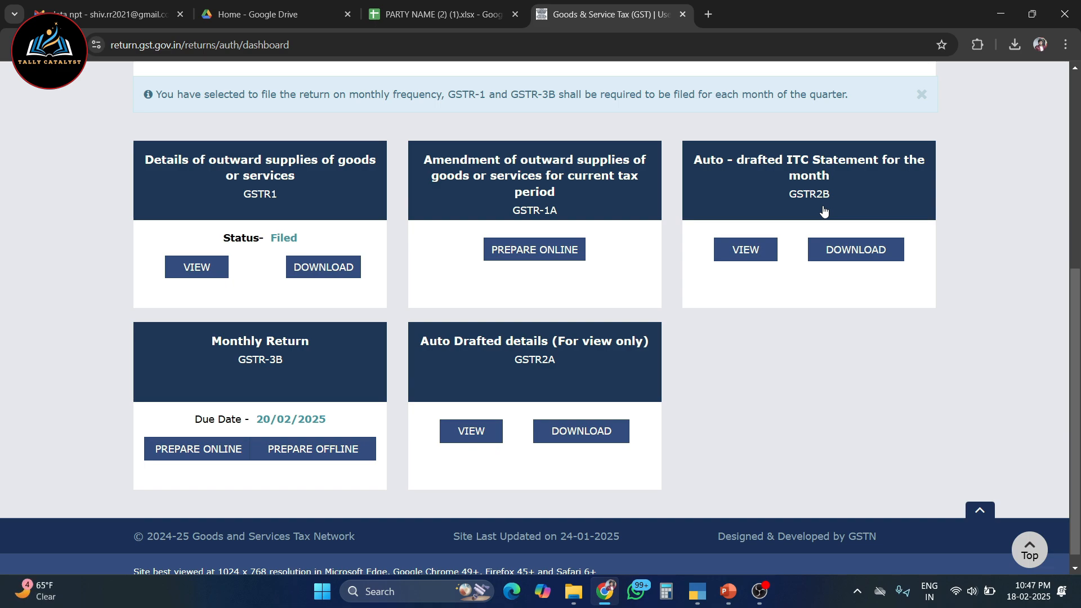
left_click(271, 401)
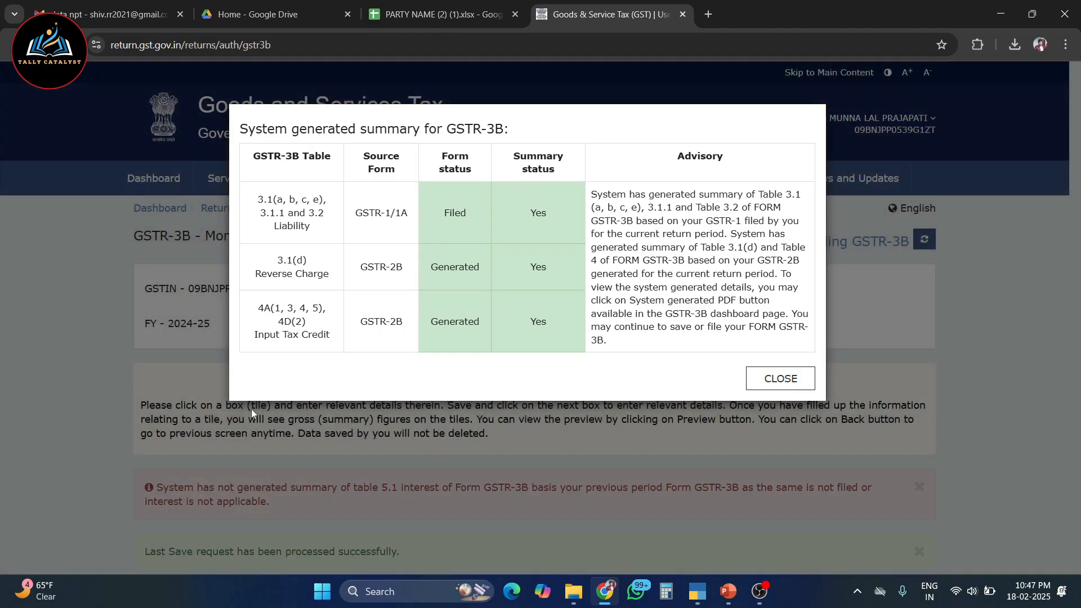
left_click(779, 378)
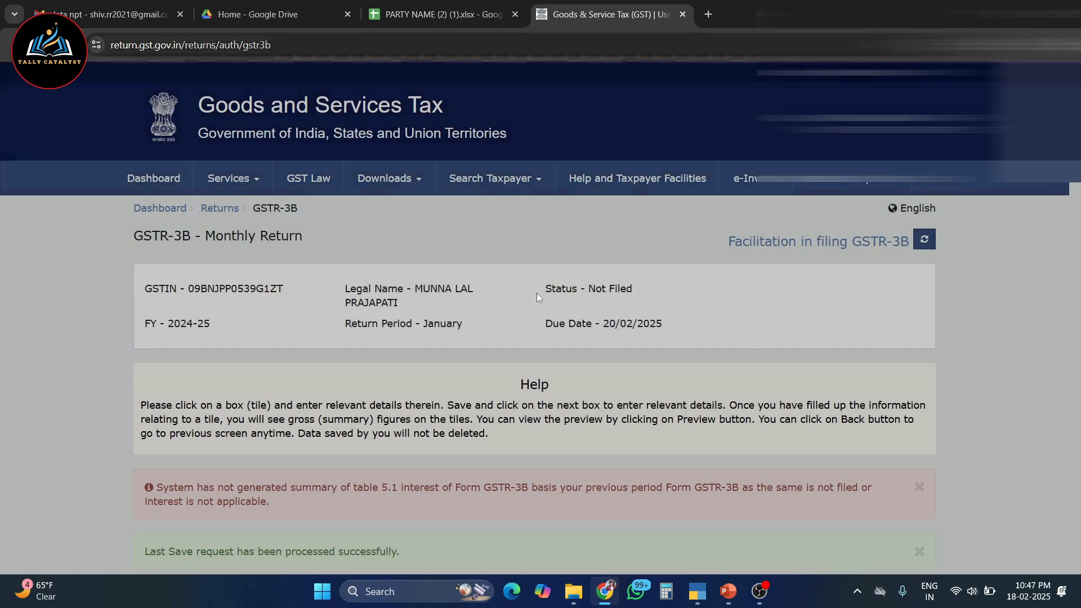
Open table 3.1 and check the total taxable value and central tax of the outward taxable supplies
scroll(463, 297, "down", 2)
scroll(462, 296, "down", 5)
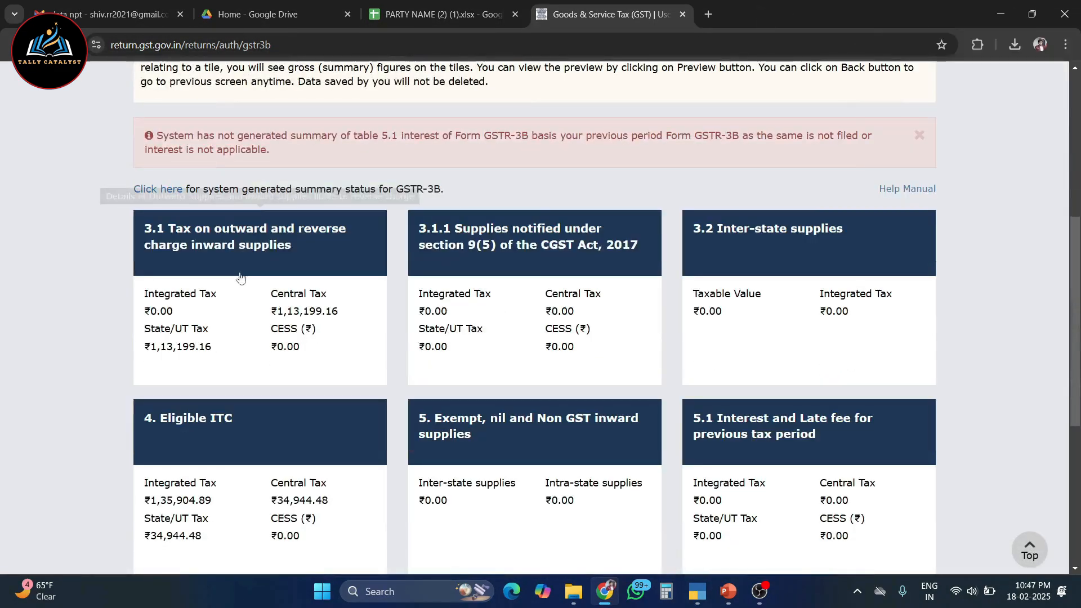
left_click(274, 268)
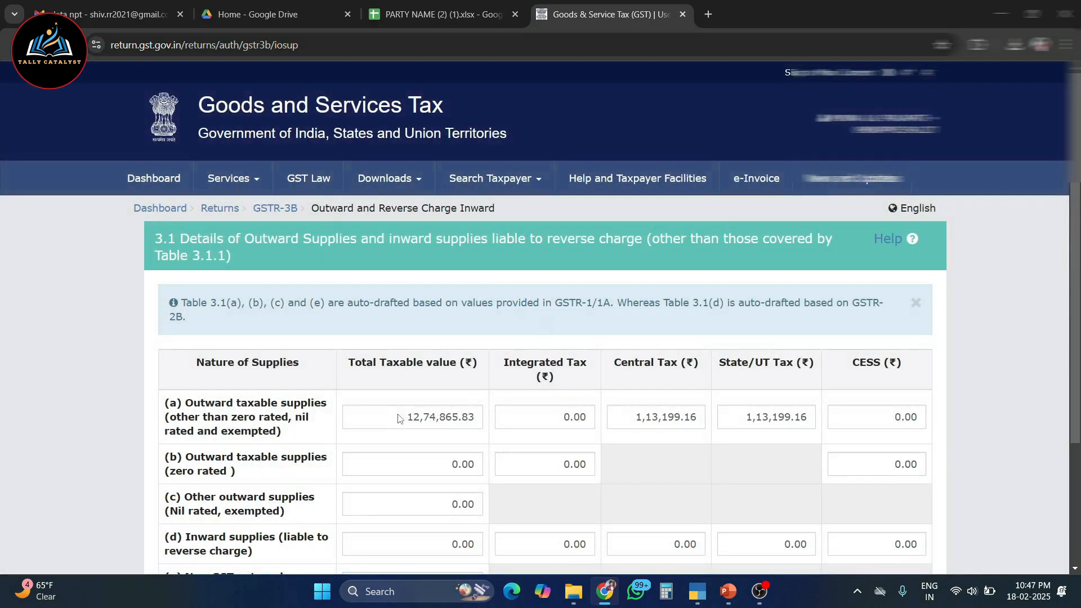
left_click_drag(369, 420, 496, 421)
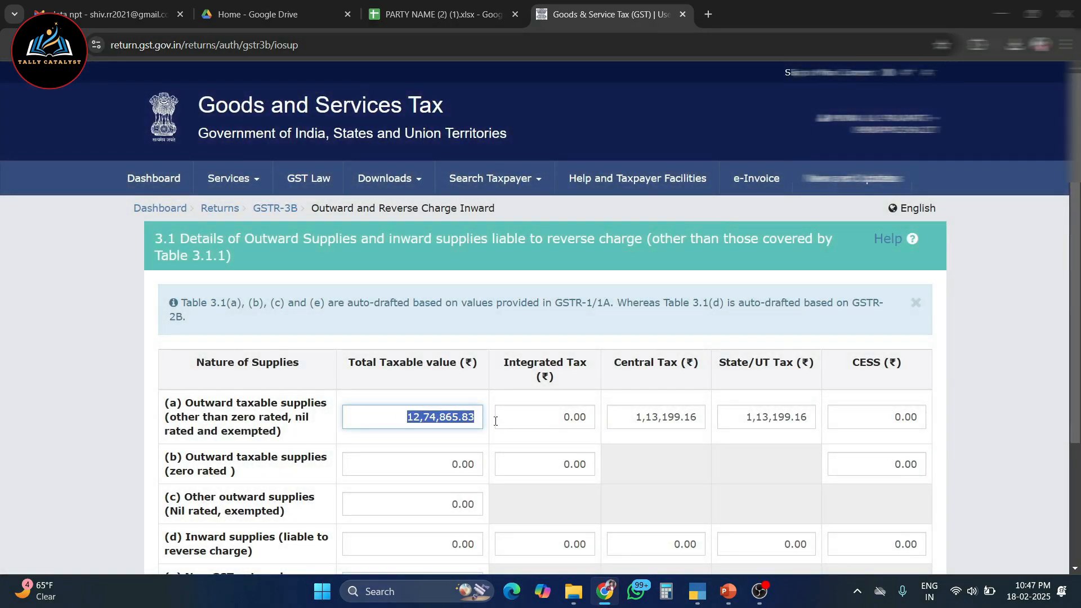
left_click_drag(625, 424, 748, 418)
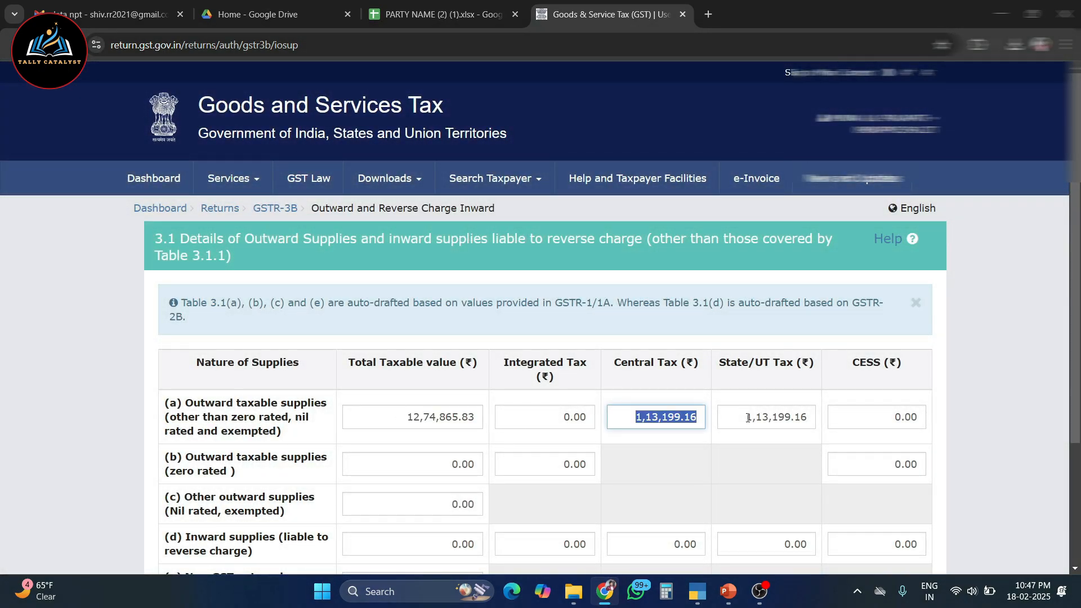
Look up the Freight expense in TallyPrime and enter 39915 as the taxable value of inward supplies liable to reverse charge in table 3.1
scroll(749, 418, "down", 2)
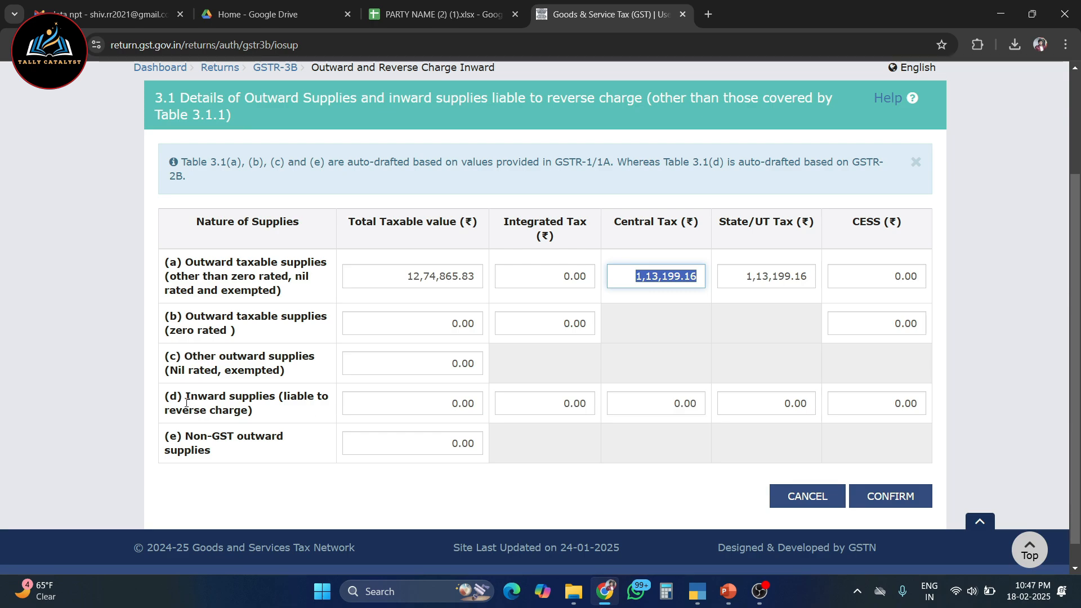
left_click_drag(181, 393, 266, 418)
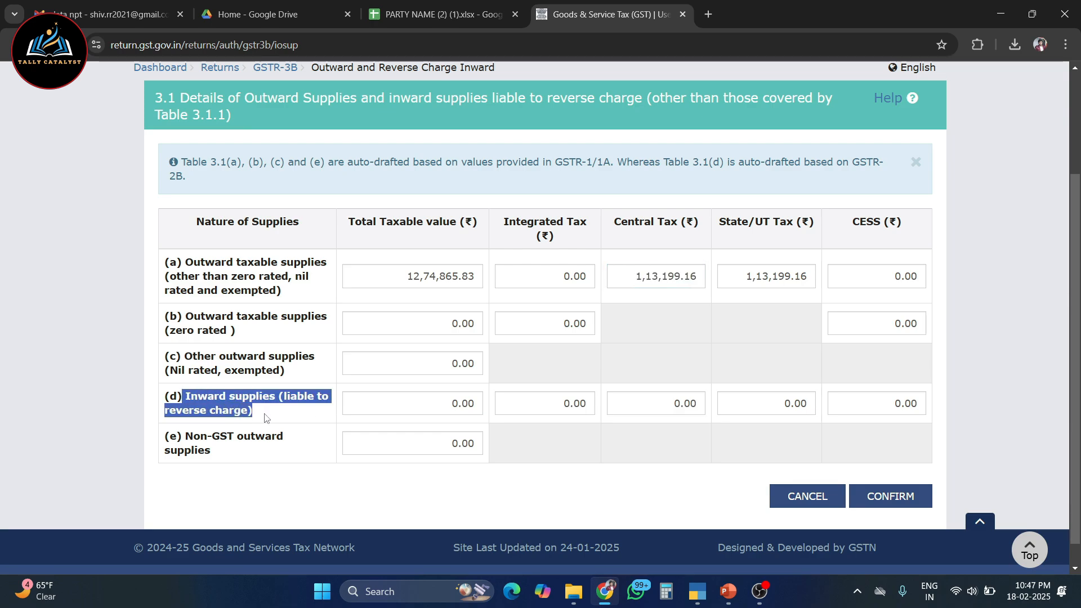
left_click(384, 406)
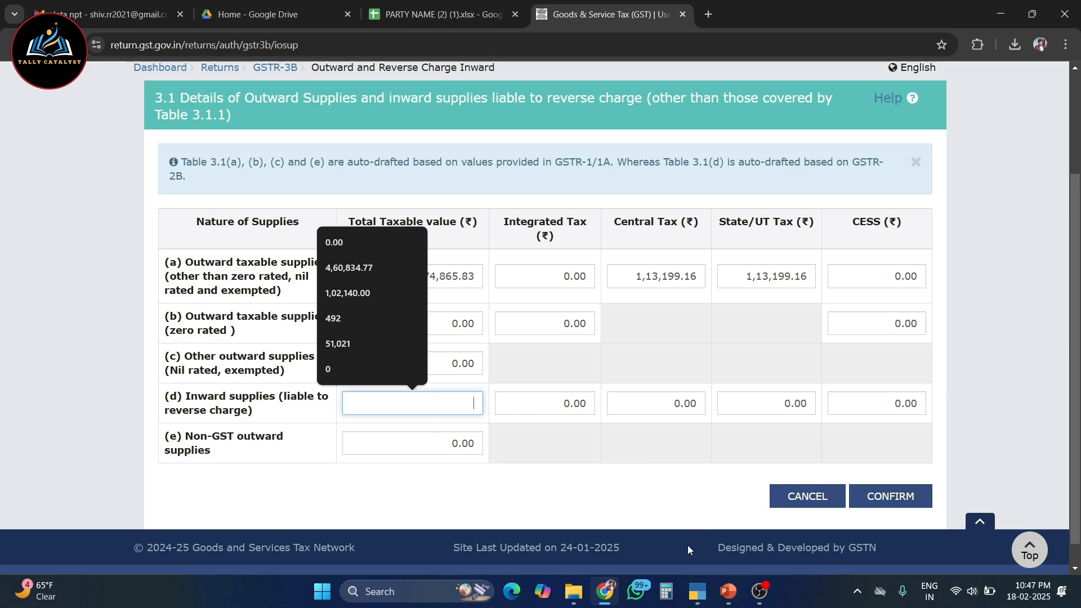
left_click(697, 591)
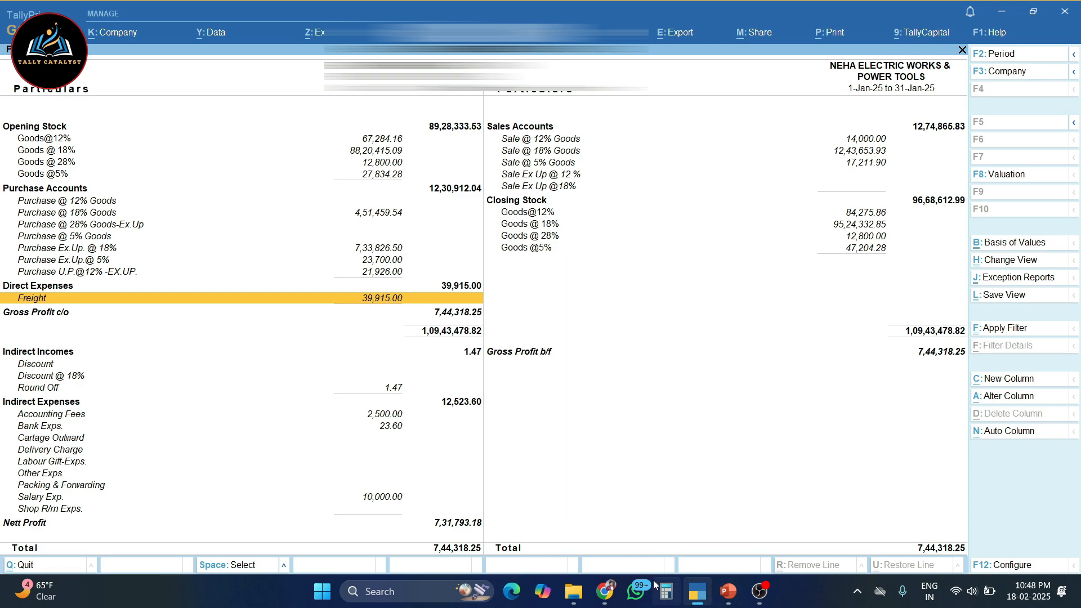
left_click(606, 591)
type("39915")
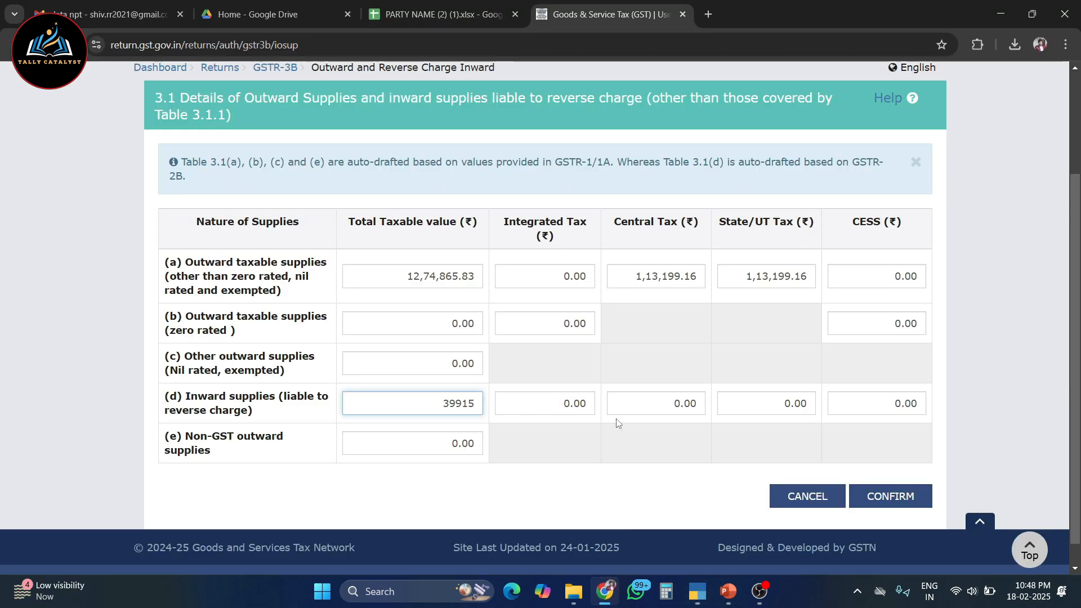
Set the central tax of the inward supplies liable to reverse charge to 998 in table 3.1(d)
key("Tab")
key("Tab")
key("Tab")
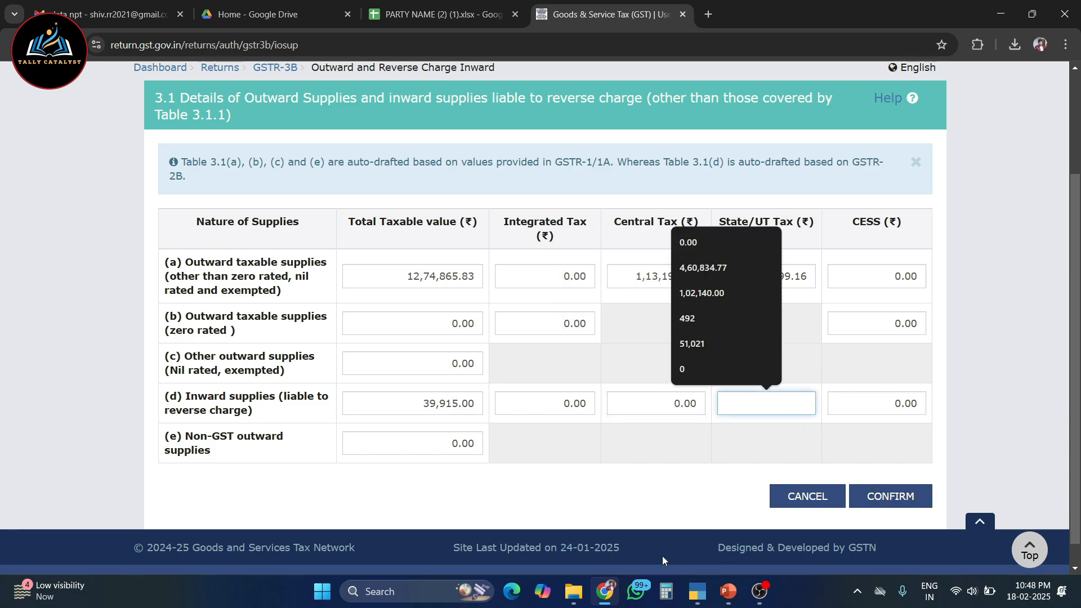
left_click(676, 404)
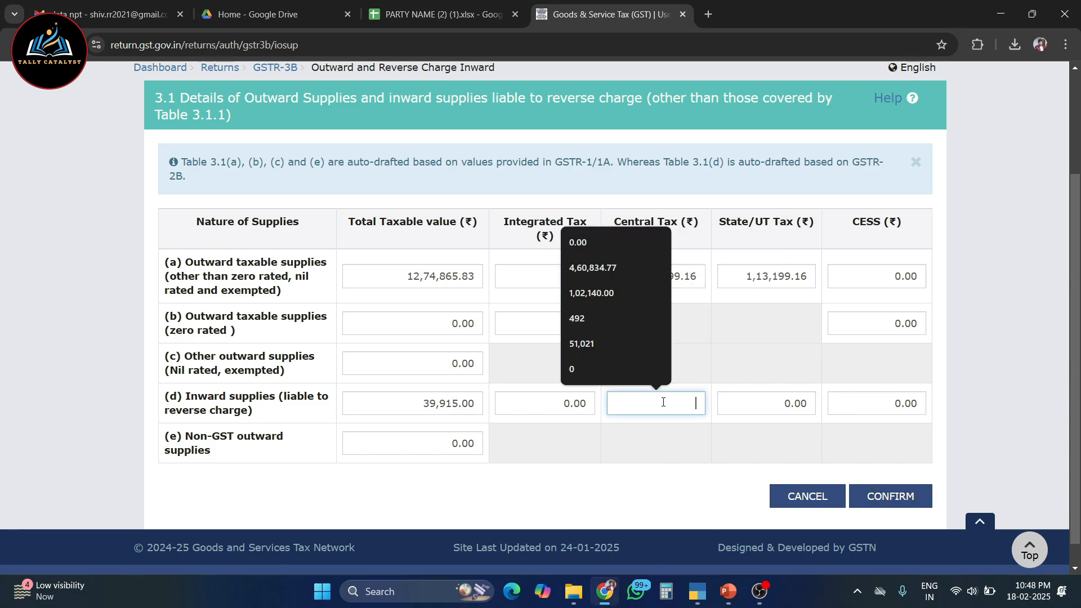
type("998")
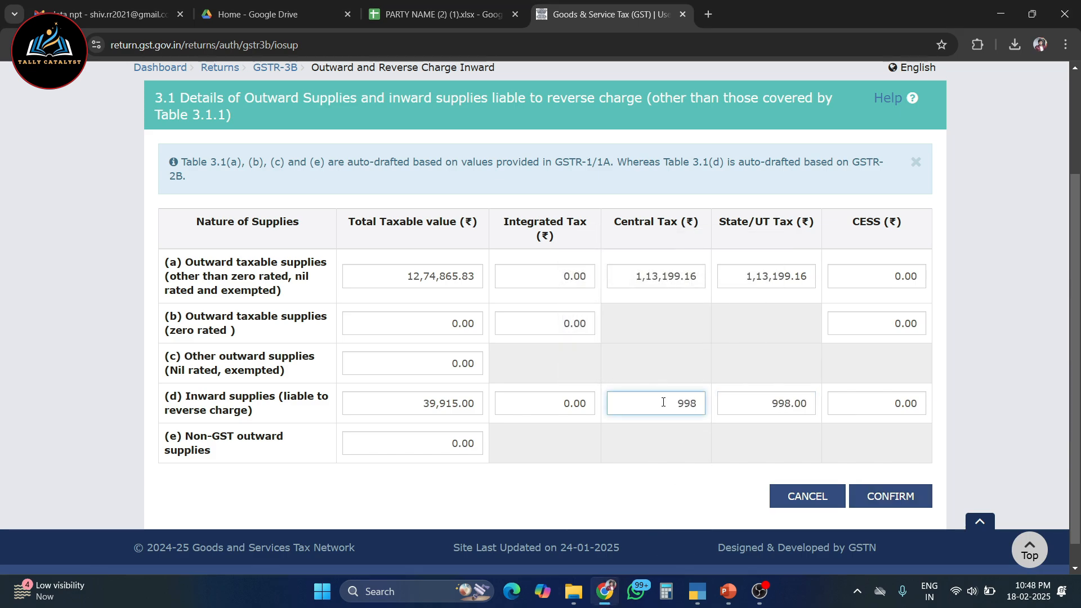
left_click(741, 449)
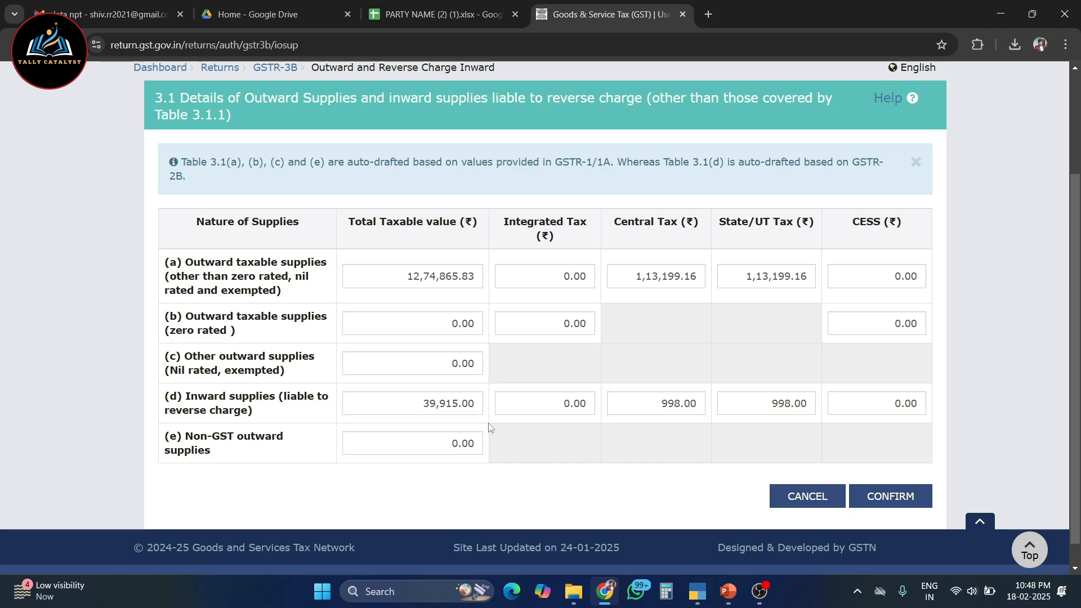
Check the reverse charge row's taxable value and central tax, and confirm table 3.1
left_click_drag(419, 404, 500, 406)
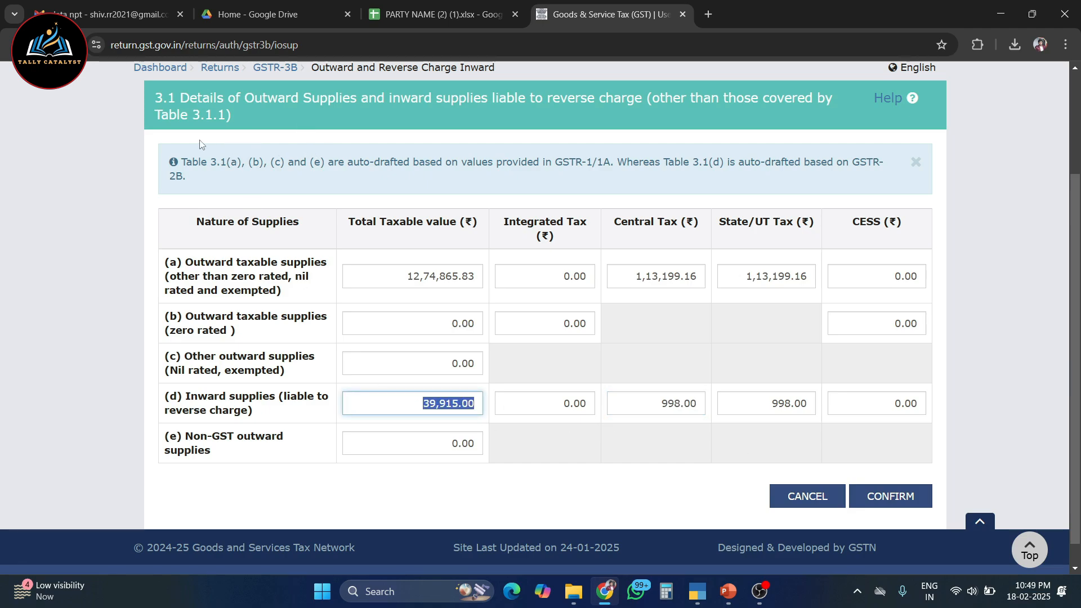
left_click(616, 441)
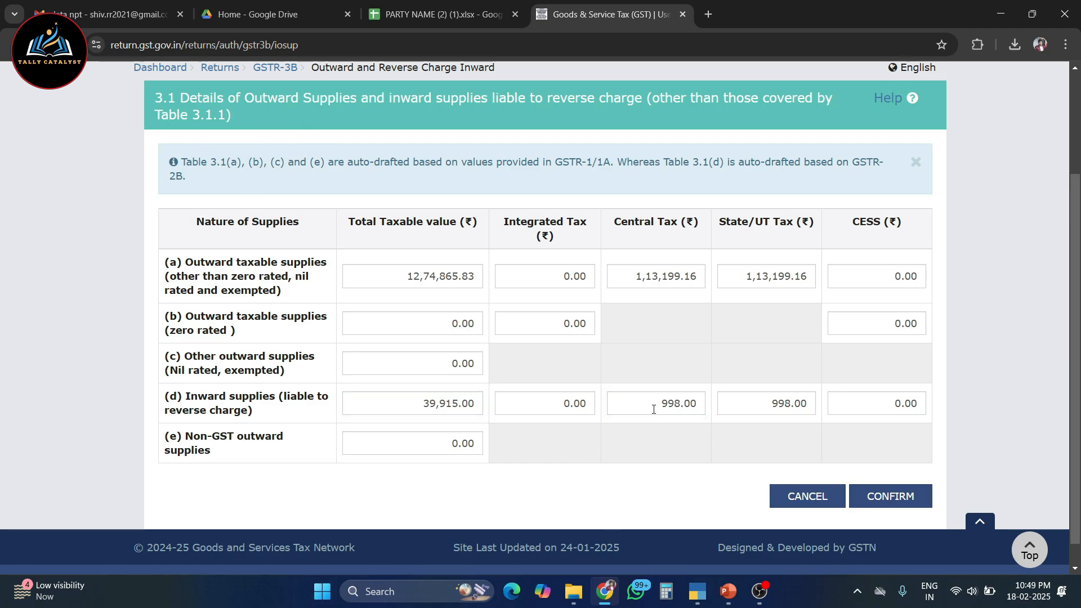
left_click_drag(654, 409, 704, 405)
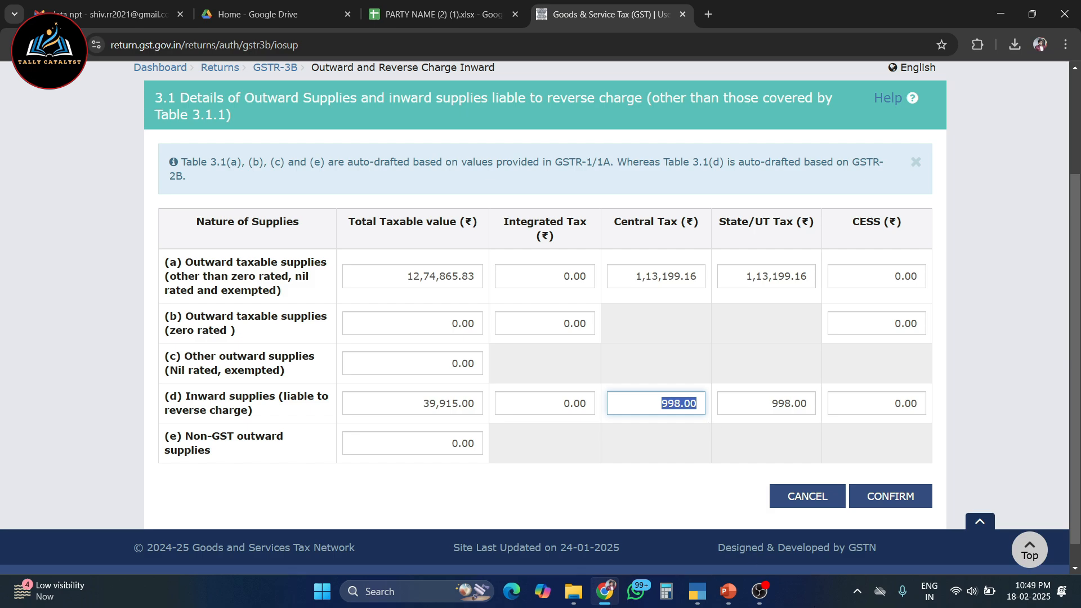
left_click(888, 496)
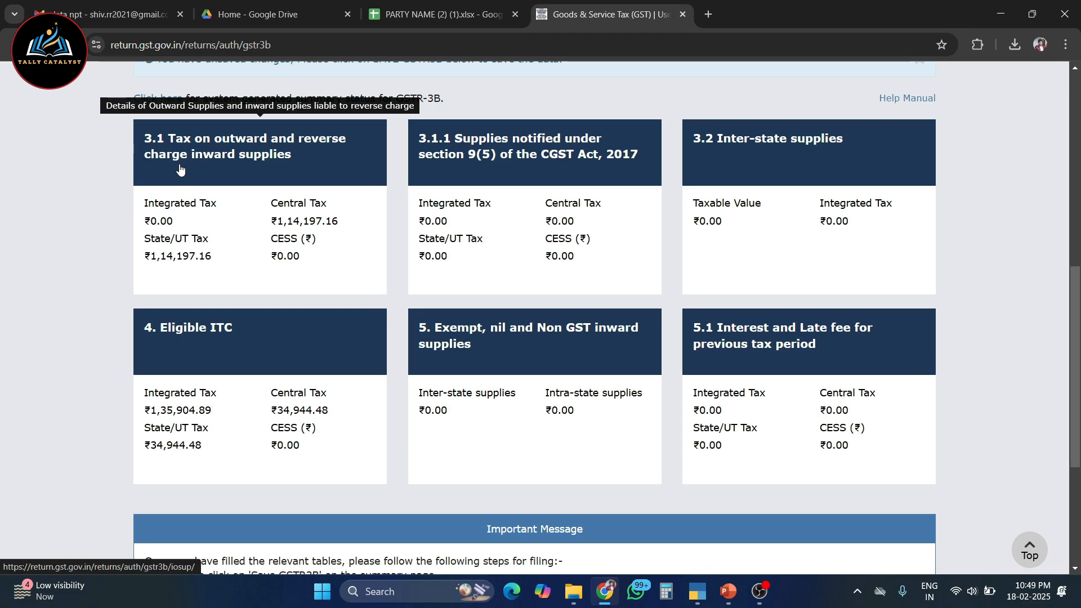
Open table 4, Eligible ITC, and check the integrated tax amount under All other ITC
left_click(176, 360)
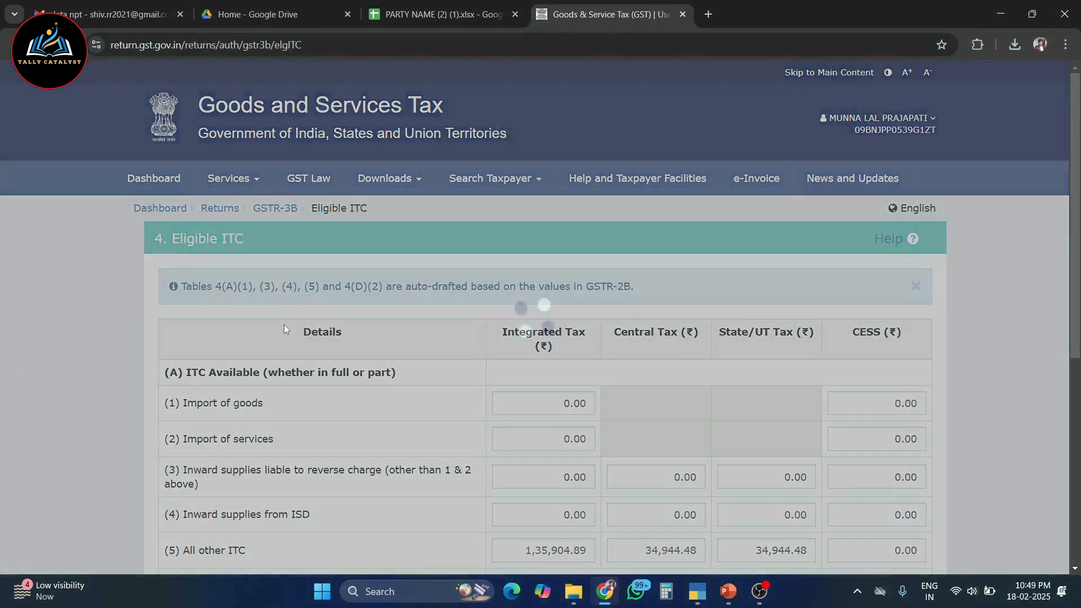
scroll(284, 324, "down", 4)
left_click(528, 341)
left_click_drag(528, 341, 611, 342)
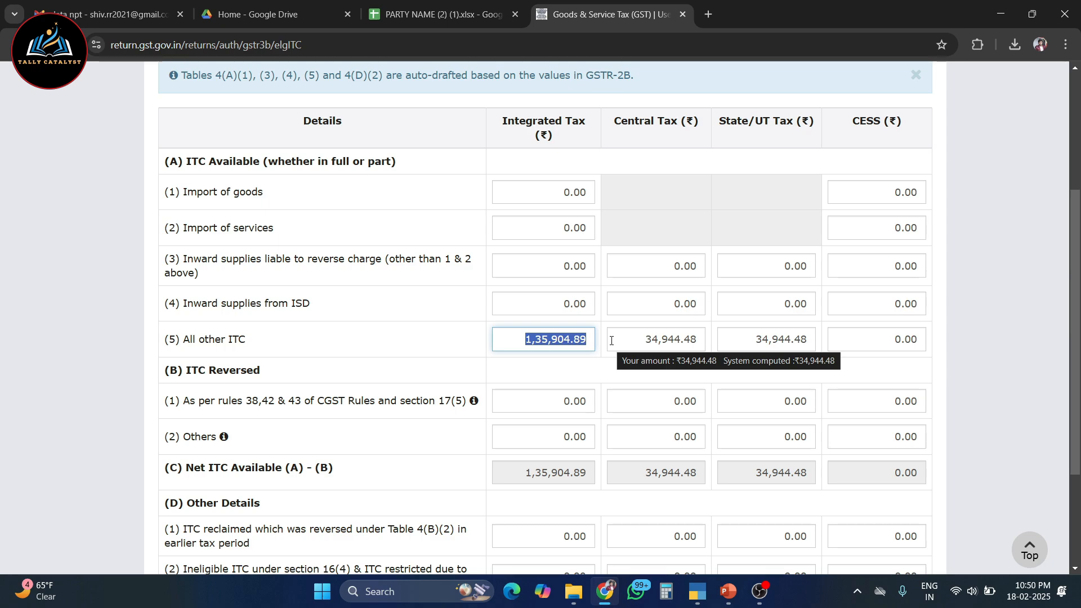
left_click(618, 372)
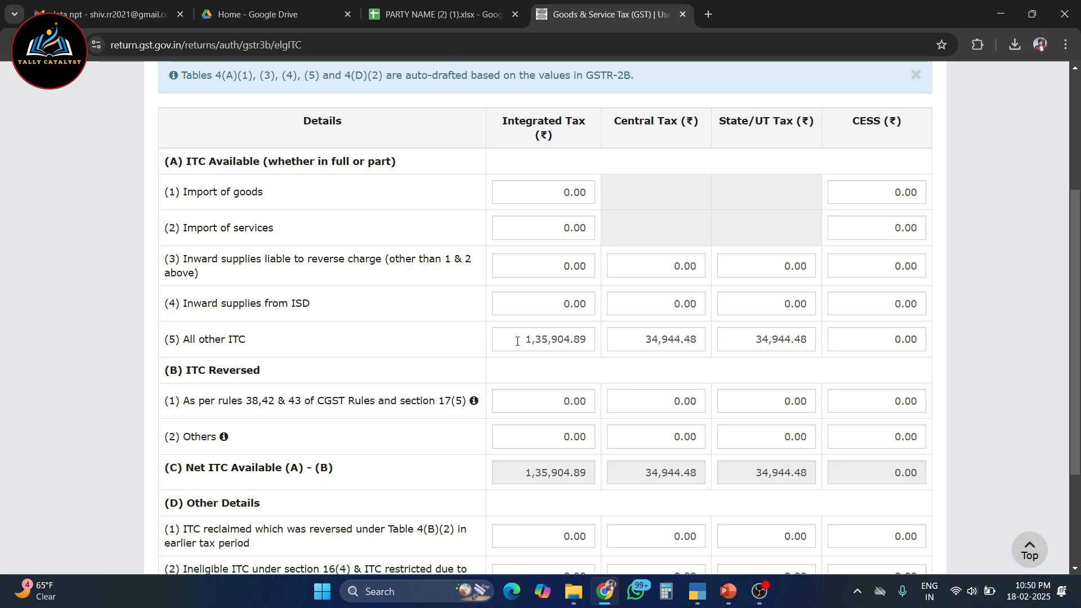
mouse_move(517, 339)
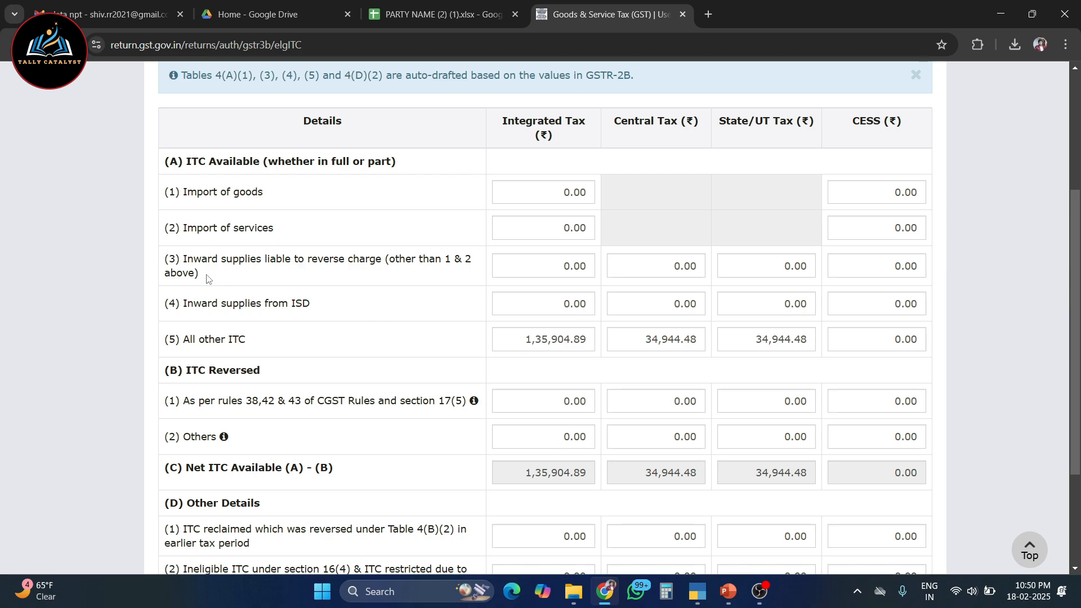
Claim 998 of central tax credit for inward supplies liable to reverse charge in table 4(A)(3)
mouse_move(519, 272)
left_click(634, 268)
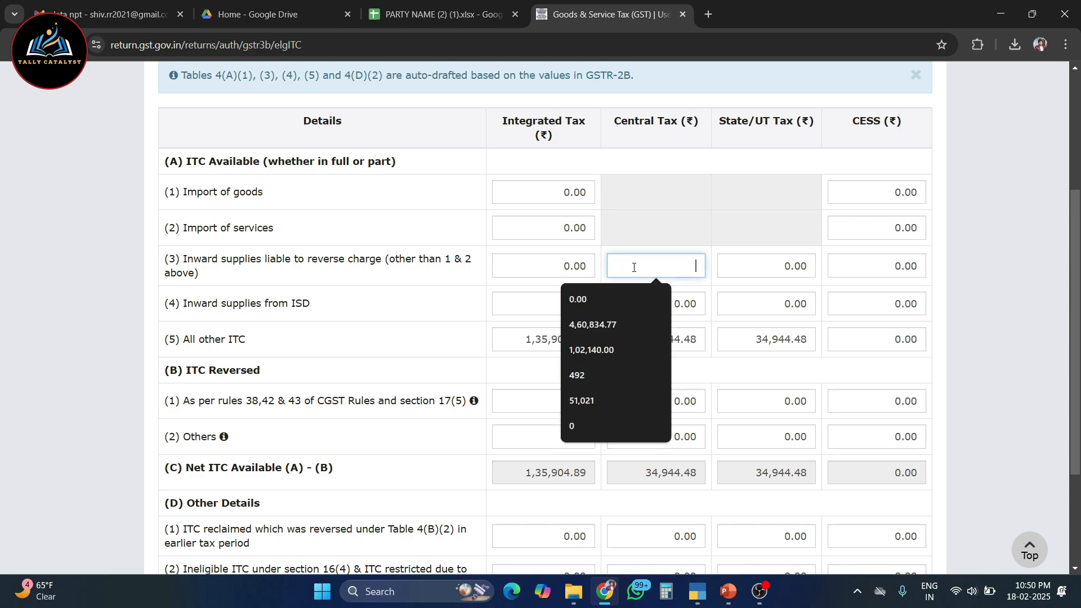
left_click_drag(181, 258, 209, 278)
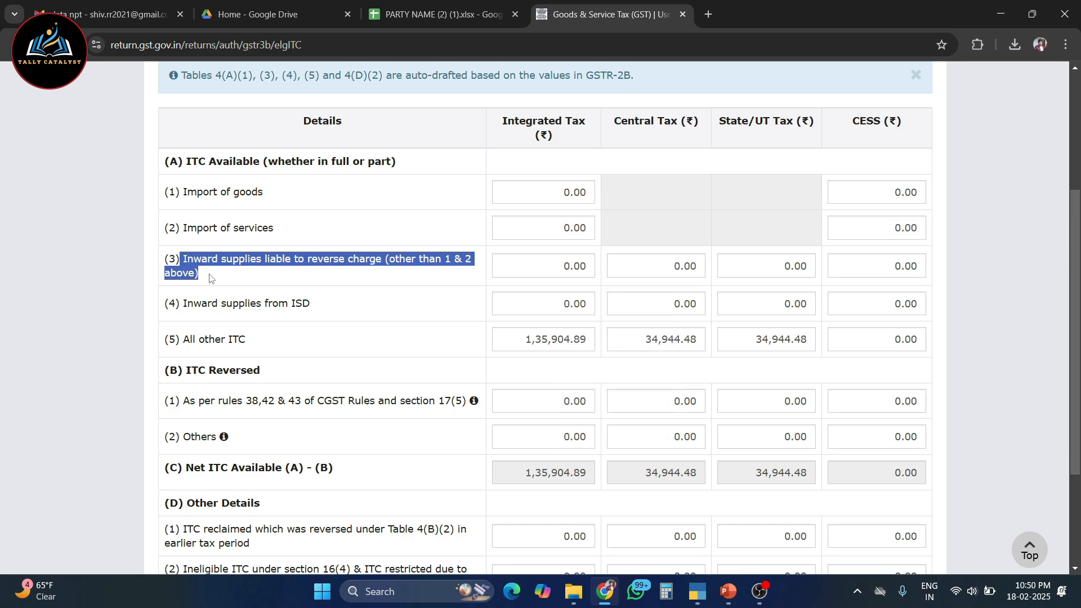
left_click(664, 265)
type("998")
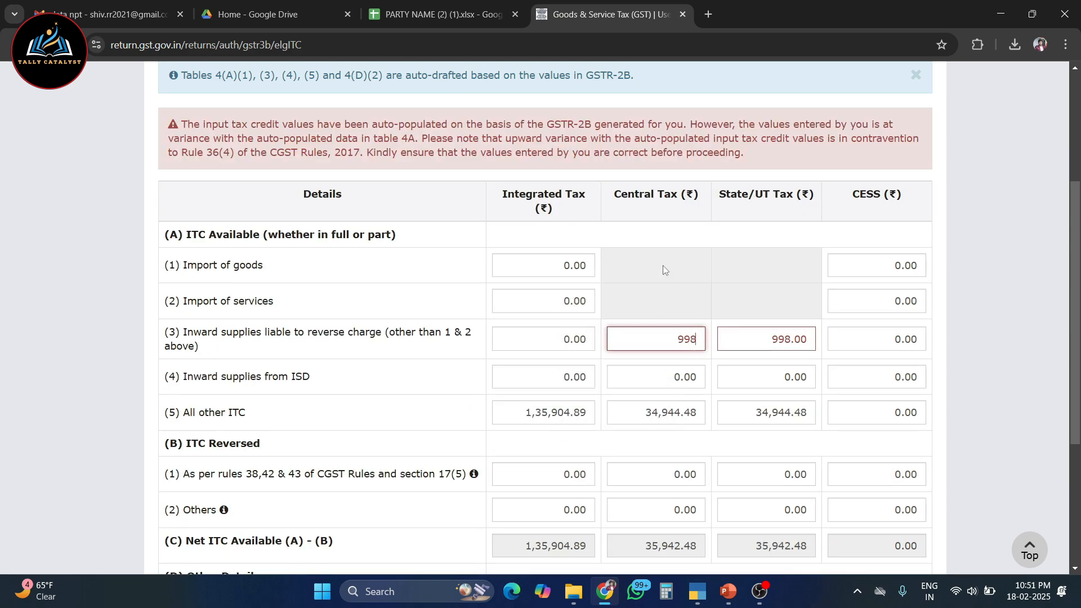
left_click(673, 383)
Confirm the Eligible ITC table and save the GSTR-3B return
scroll(675, 394, "down", 4)
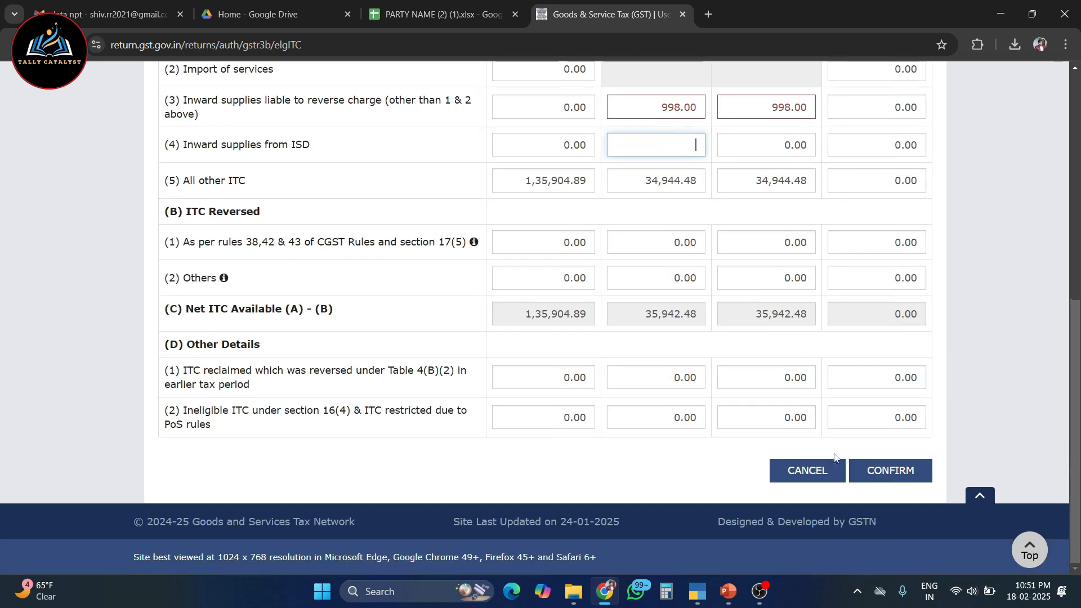
left_click(900, 474)
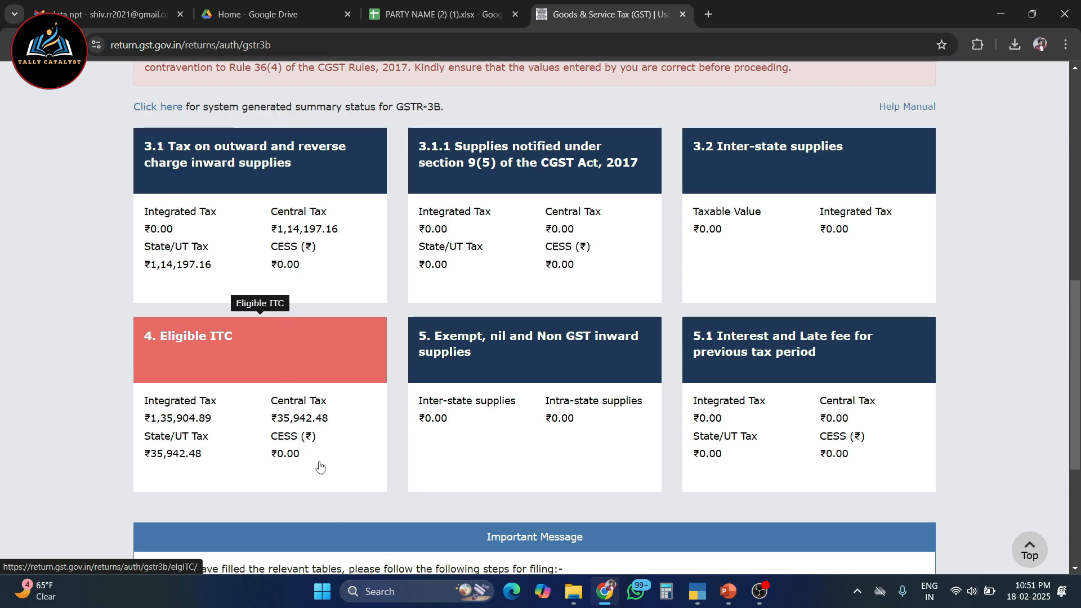
scroll(319, 466, "down", 5)
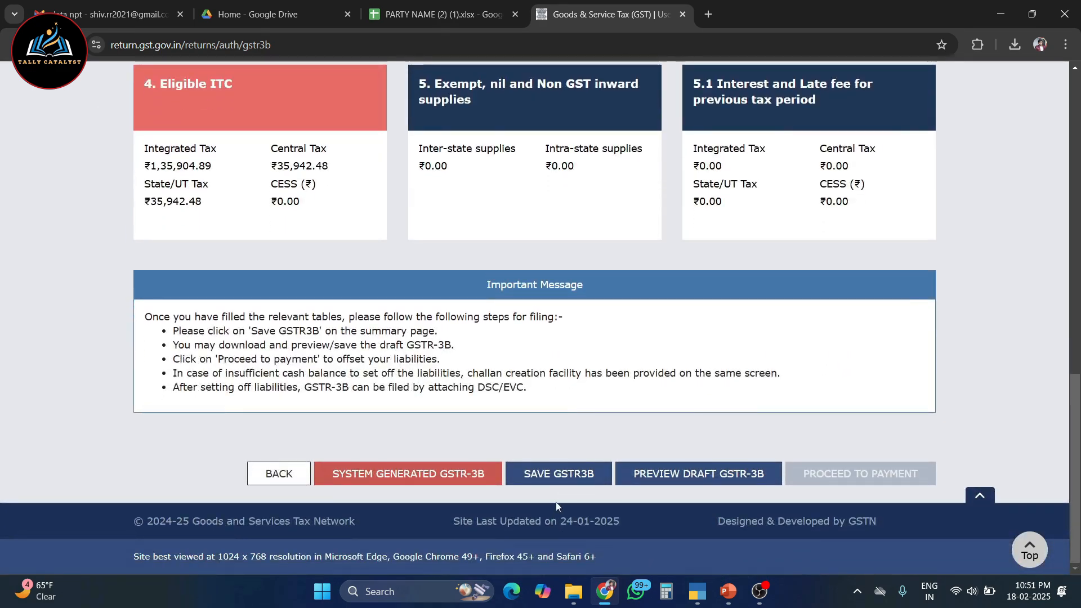
left_click(558, 478)
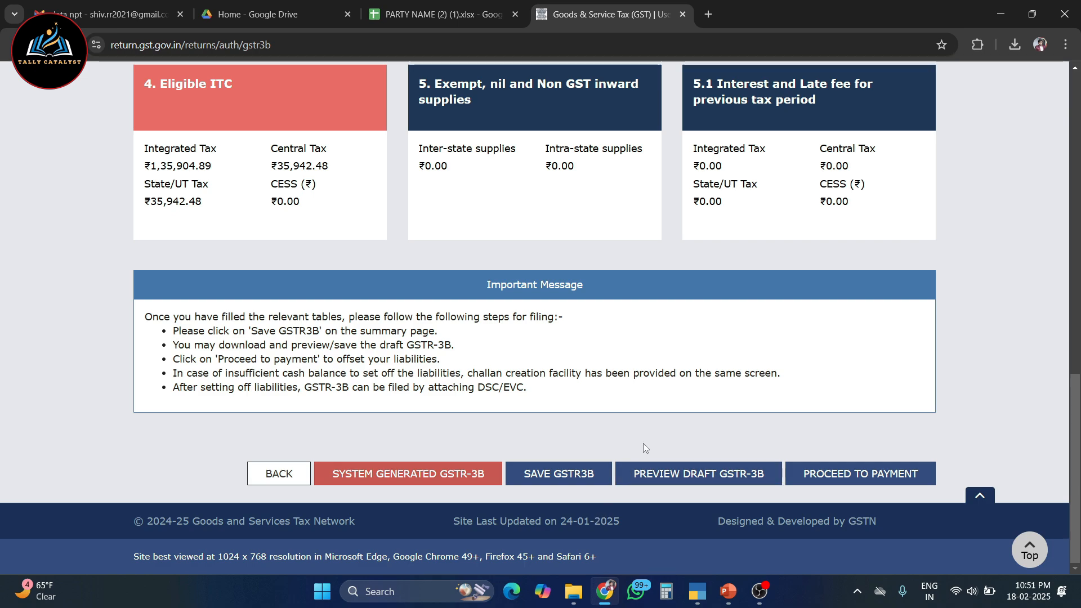
Check the Eligible ITC totals on the GSTR-3B summary and save the return
scroll(140, 248, "up", 1)
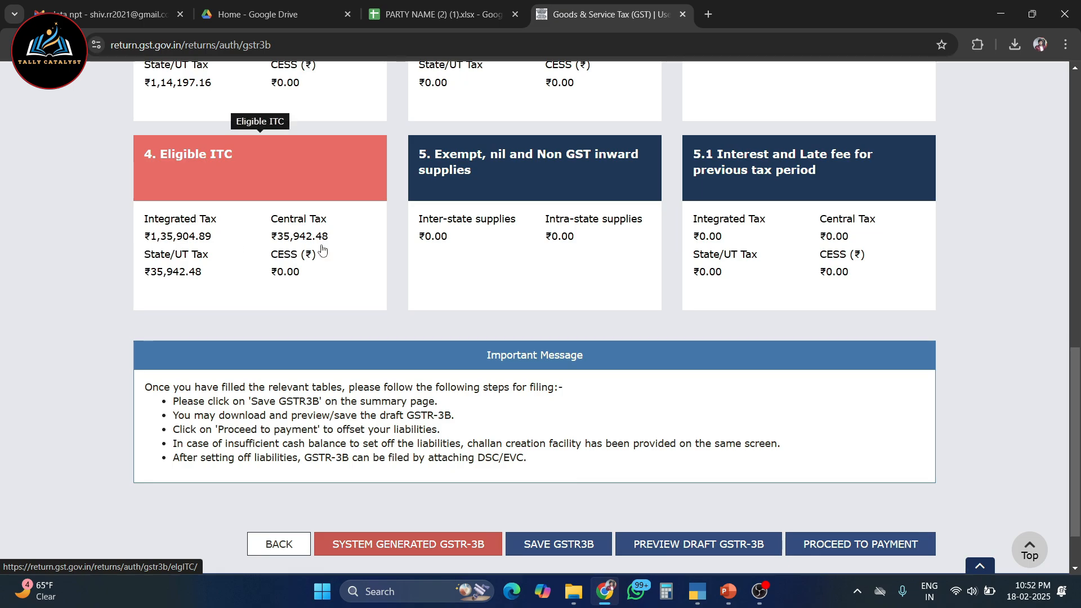
scroll(322, 251, "down", 1)
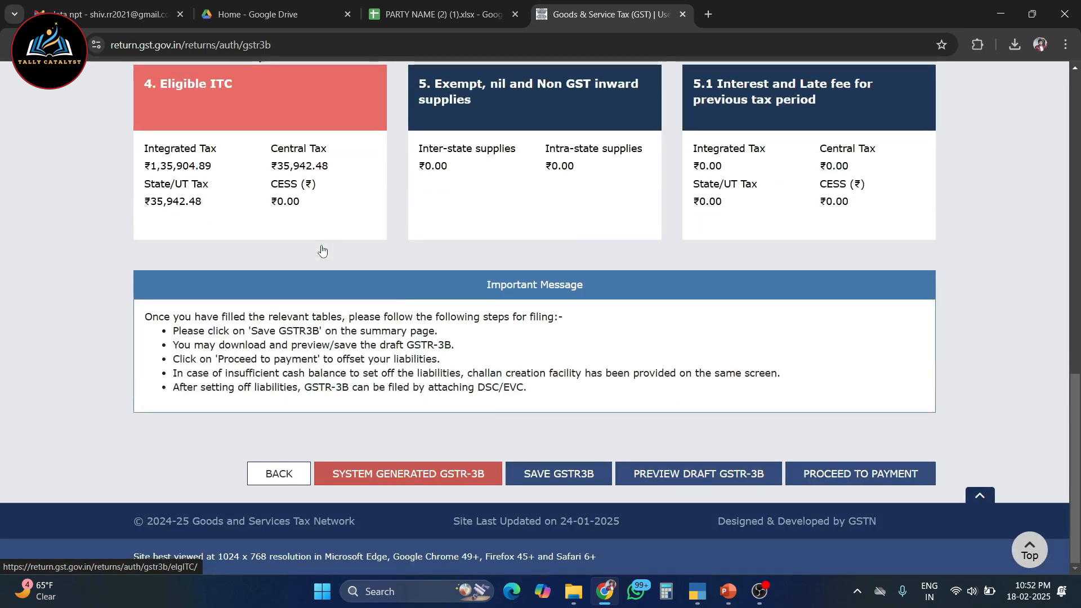
left_click(535, 467)
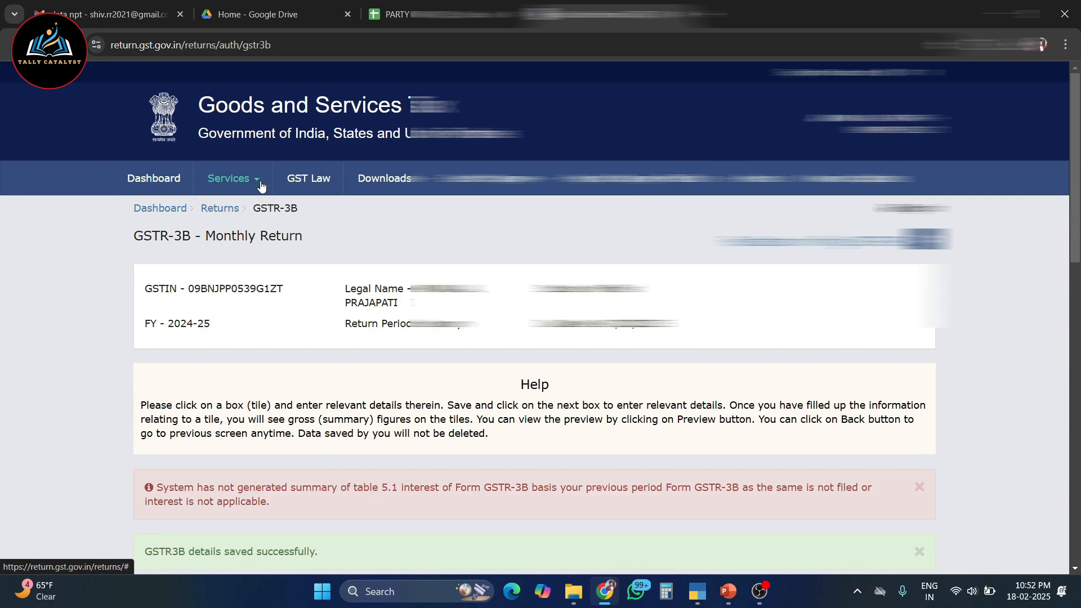
Open the B2B invoices under inward supplies in the Invoice Management System, acknowledging the deemed-acceptance notice
left_click(256, 180)
mouse_move(289, 211)
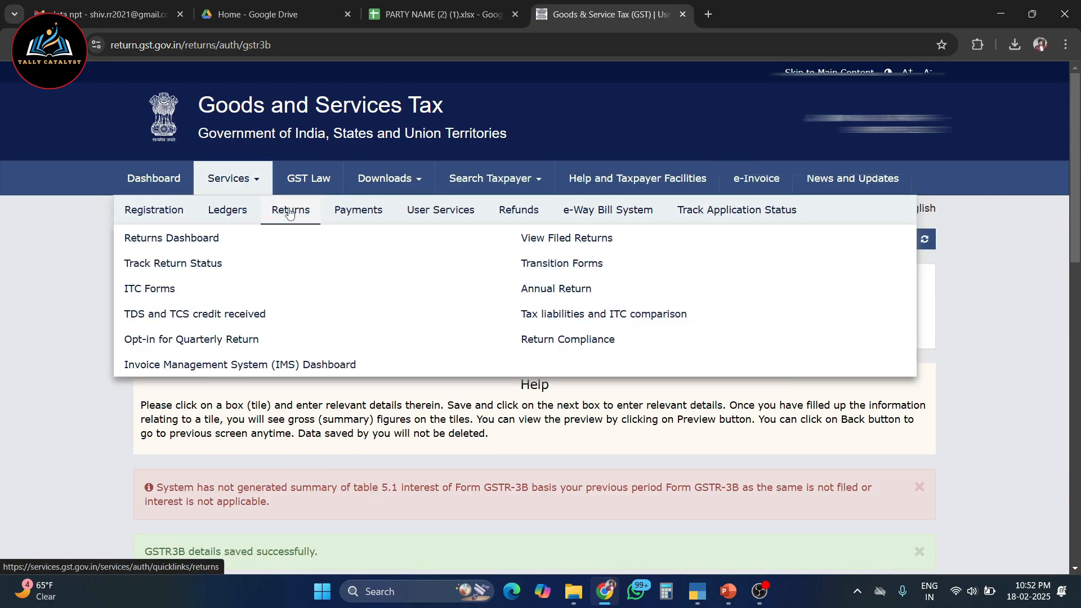
left_click(271, 364)
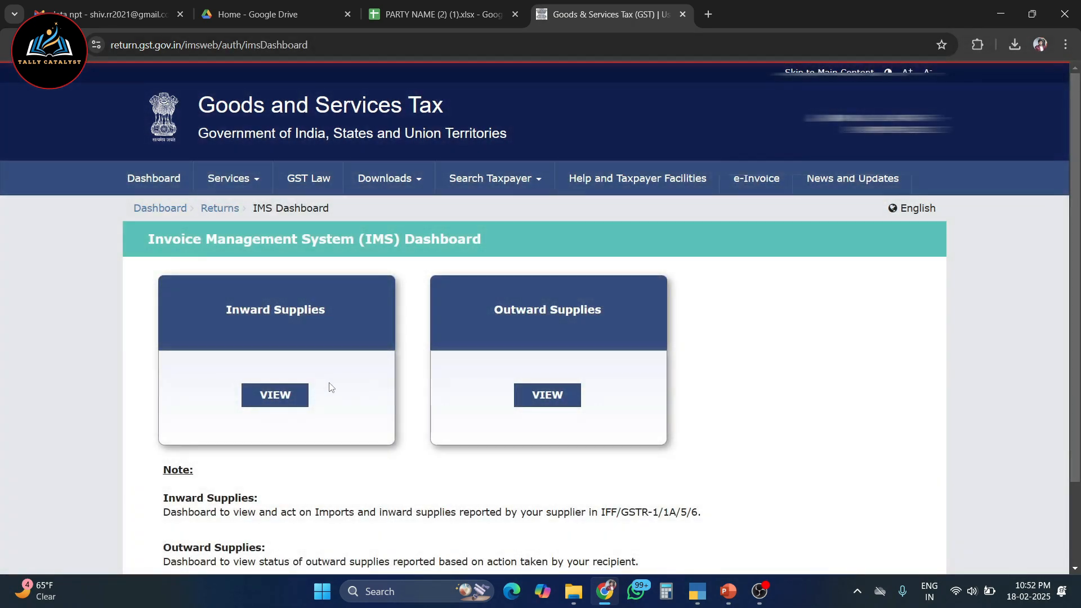
left_click(274, 395)
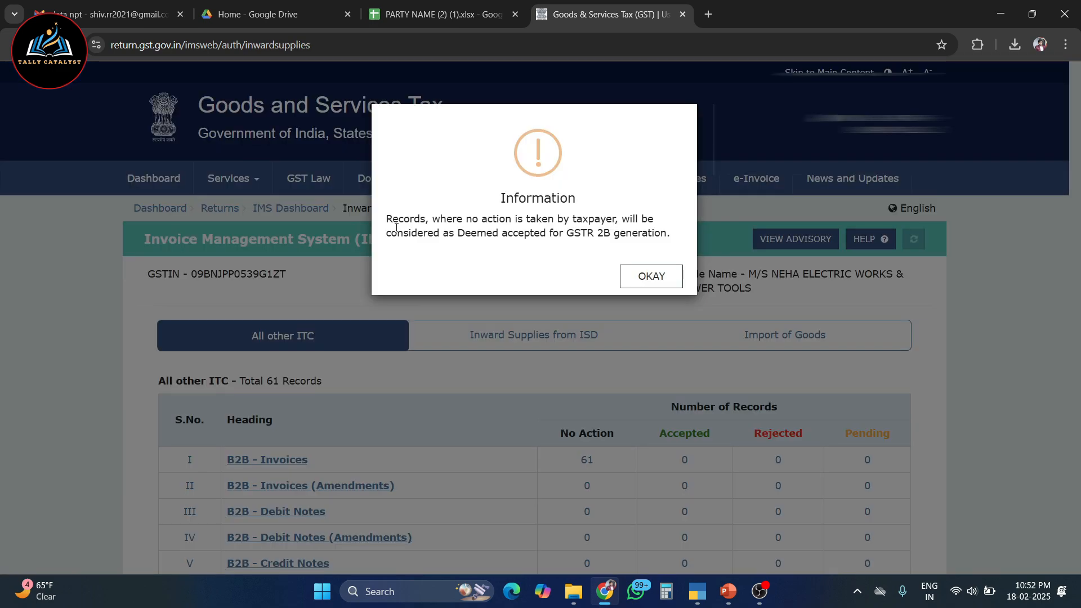
left_click_drag(386, 223, 660, 234)
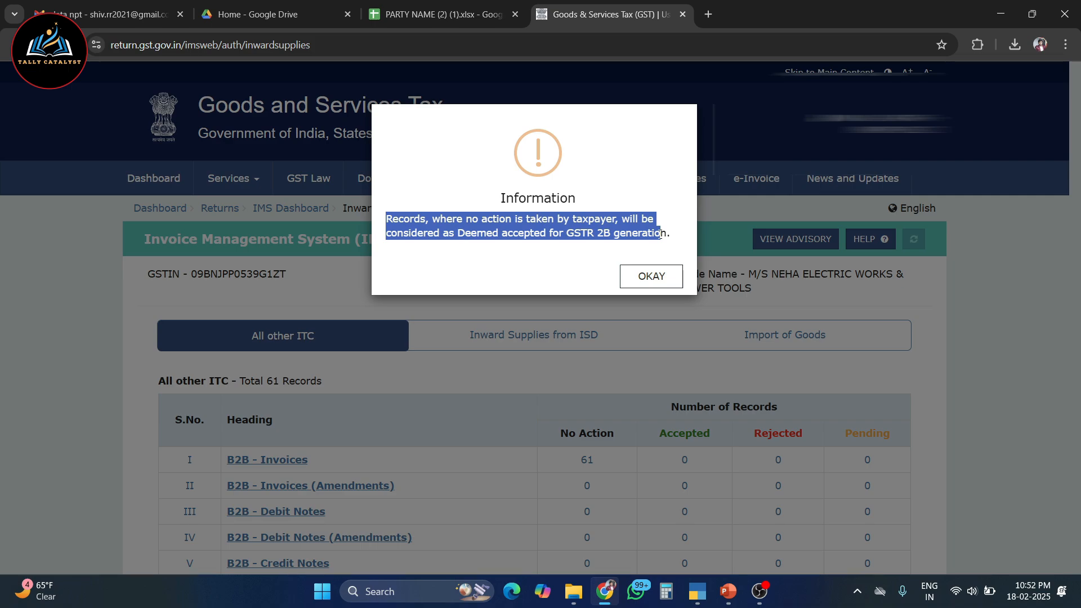
left_click(653, 281)
scroll(261, 329, "down", 3)
left_click(243, 320)
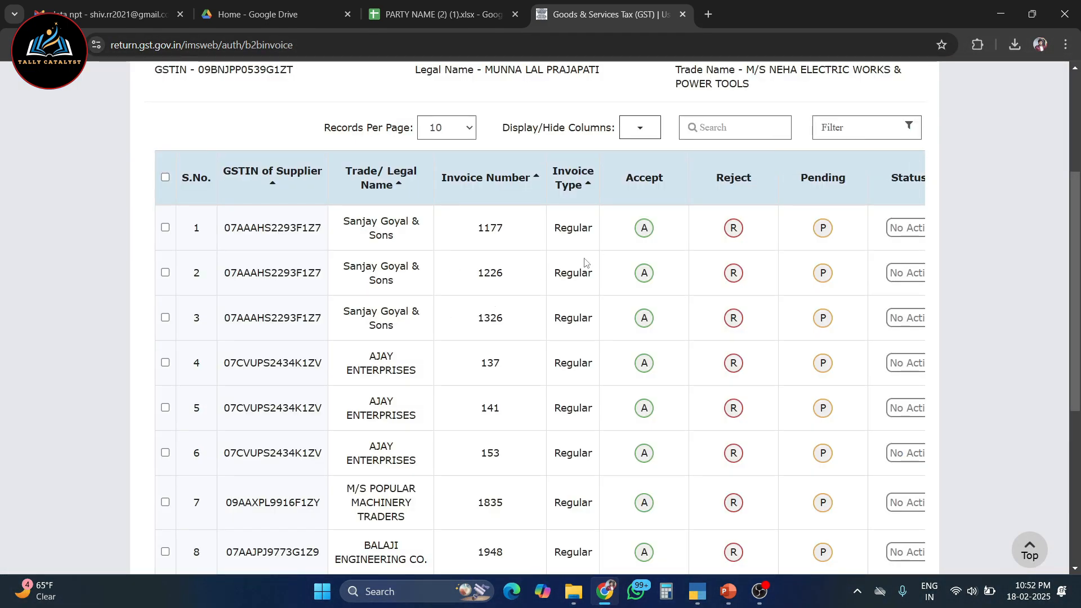
Review page 2 of the B2B invoices, including the accept, reject and pending actions, filing status, invoice dates and tax amounts
scroll(553, 290, "down", 4)
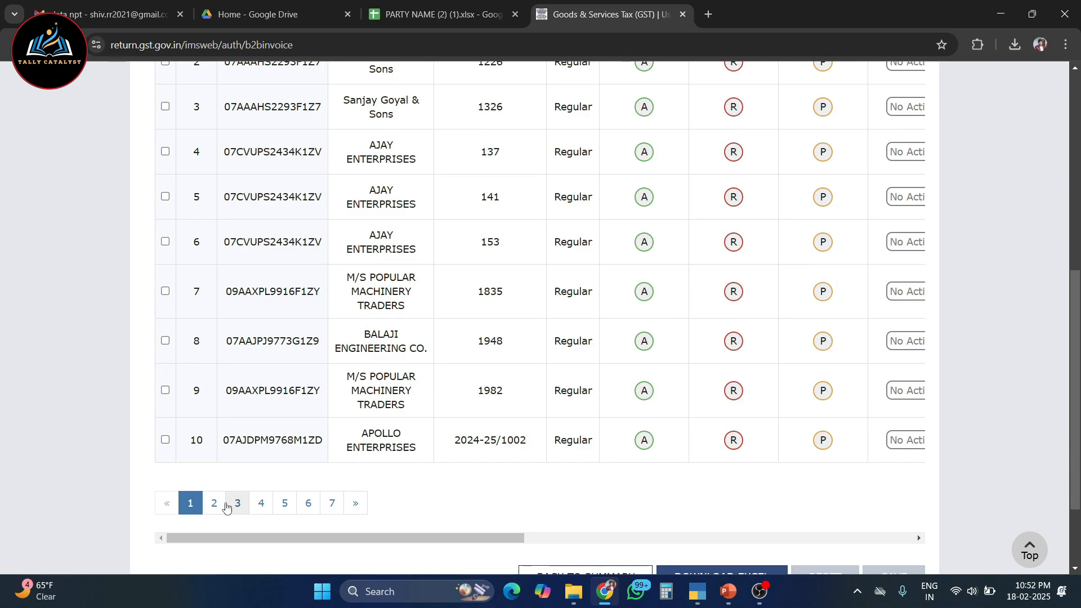
left_click(214, 503)
scroll(717, 420, "up", 4)
scroll(717, 420, "down", 1)
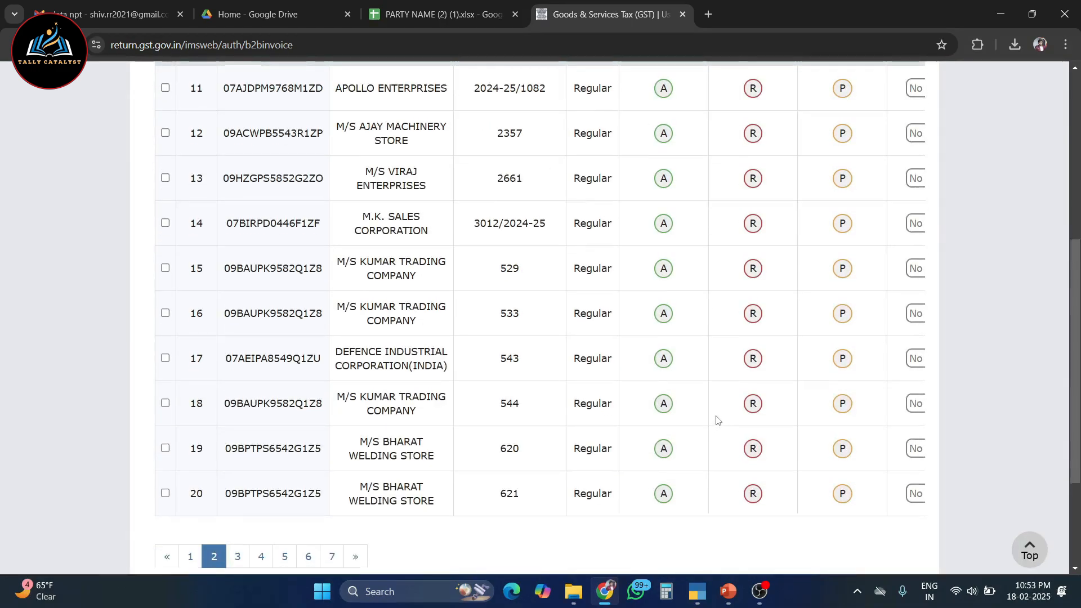
scroll(716, 419, "up", 3)
scroll(676, 394, "right", 3)
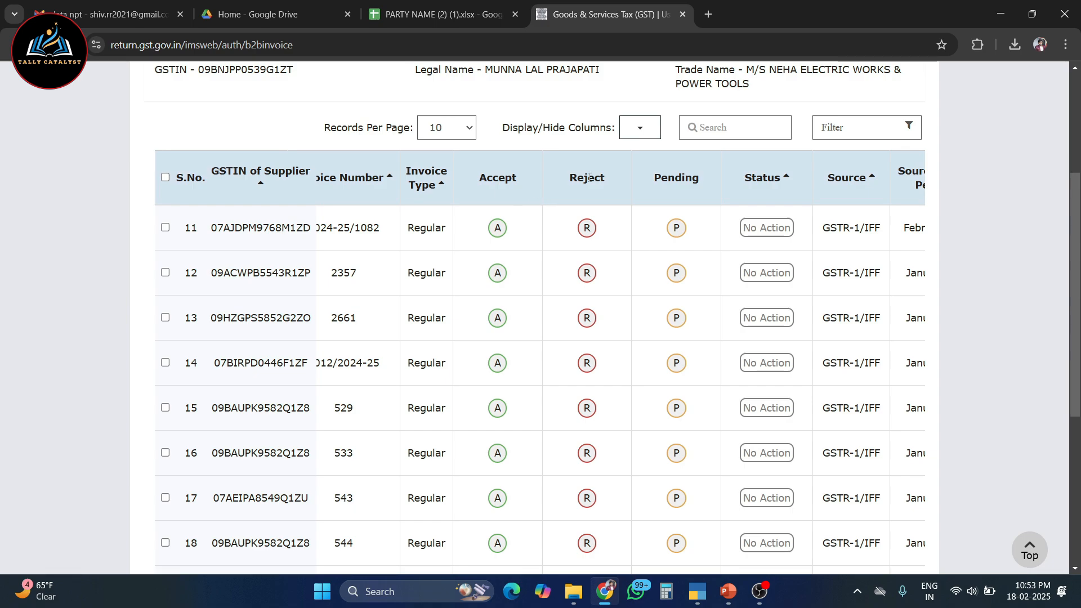
left_click_drag(655, 174, 688, 179)
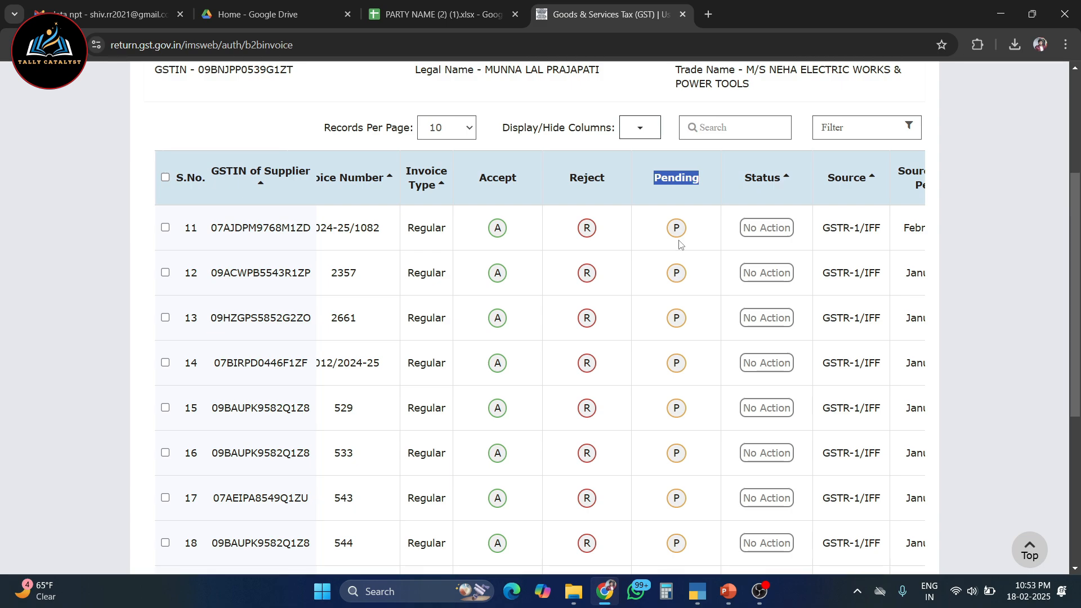
scroll(680, 243, "down", 3)
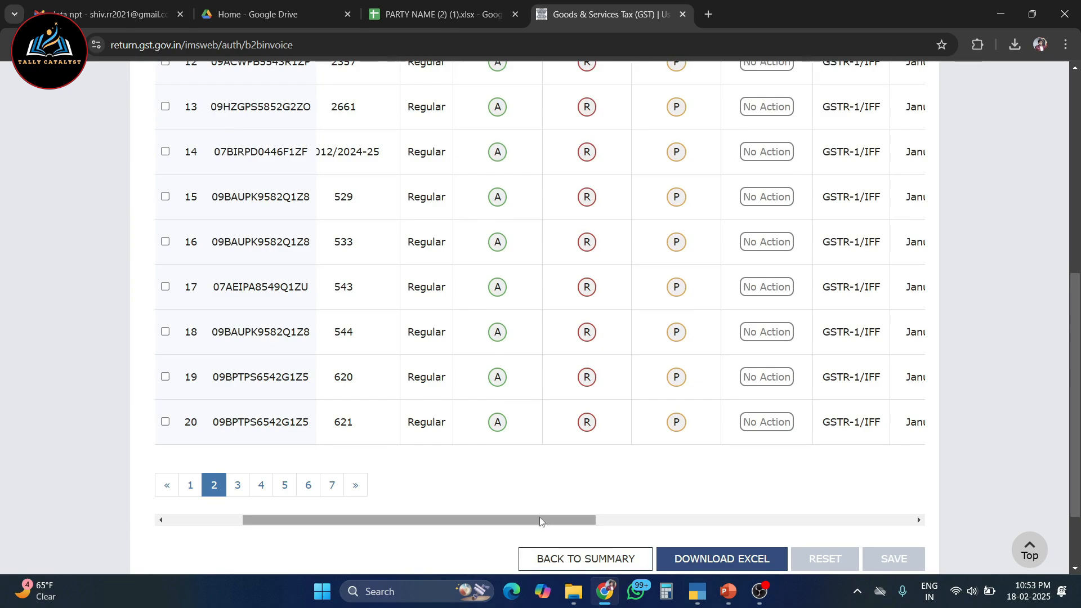
left_click_drag(541, 517, 655, 530)
scroll(846, 327, "up", 3)
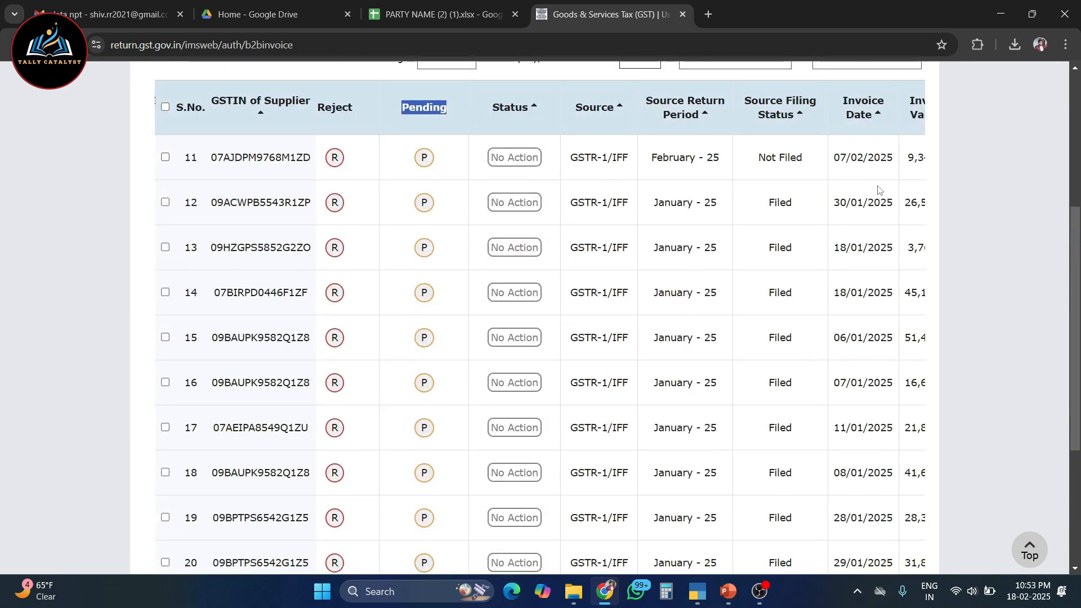
scroll(659, 217, "right", 5)
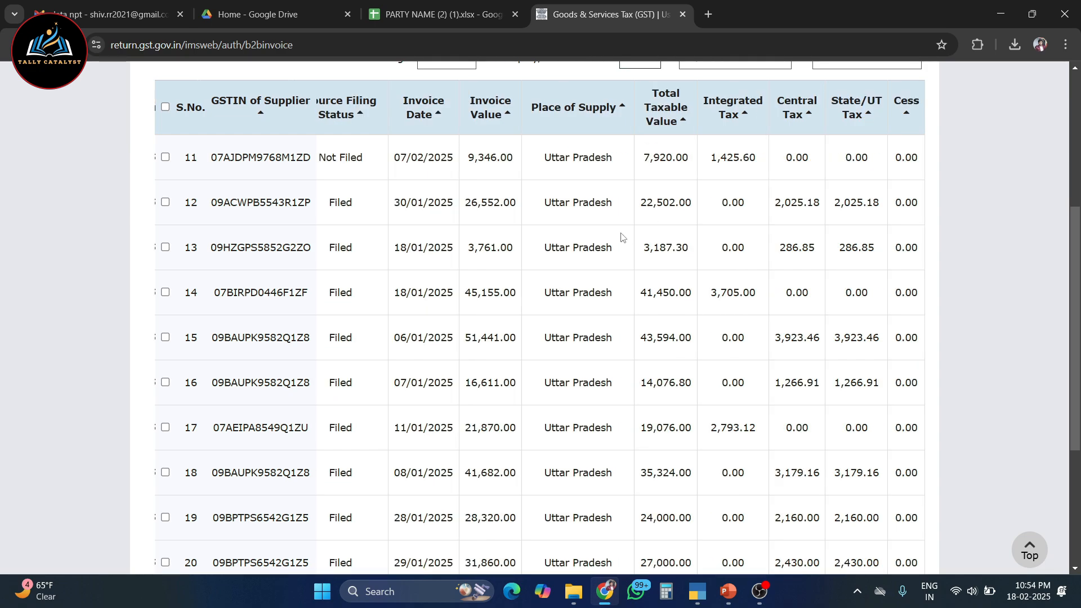
scroll(624, 239, "up", 3)
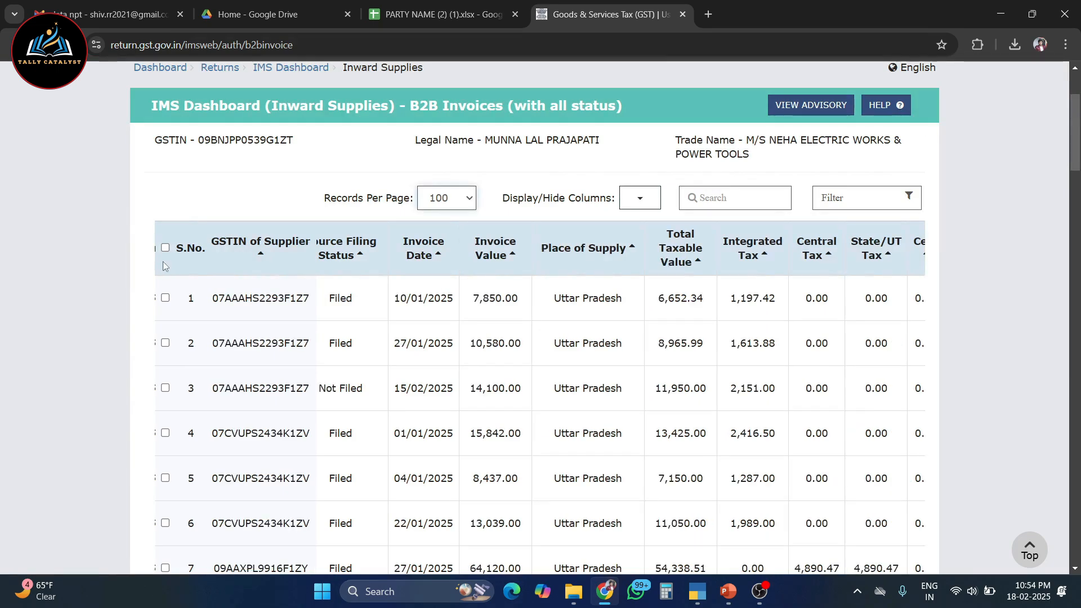
Select all B2B invoice records across all the pages
left_click(165, 249)
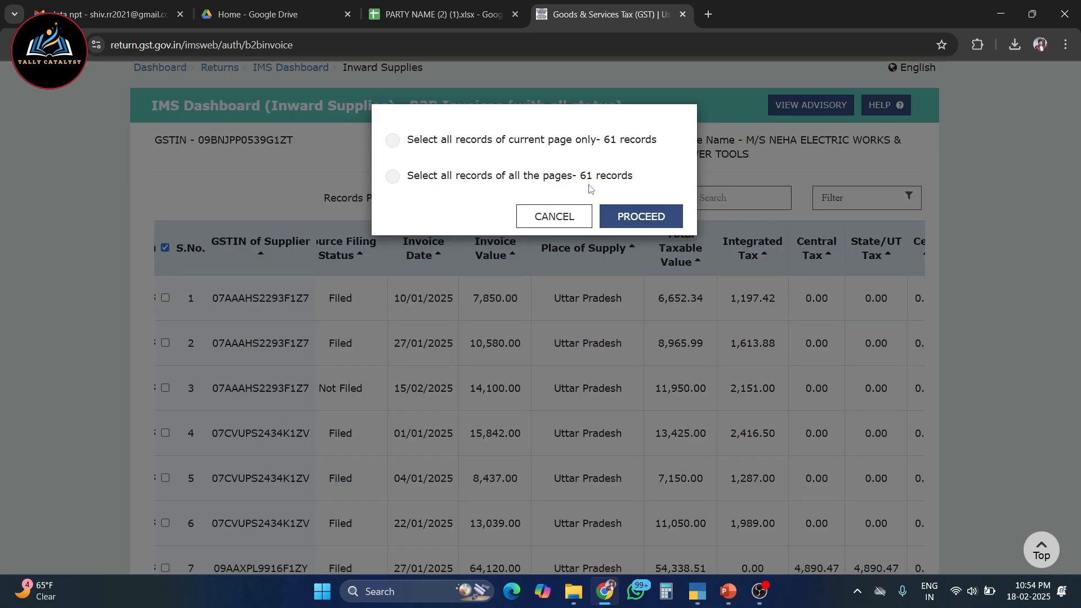
left_click(392, 176)
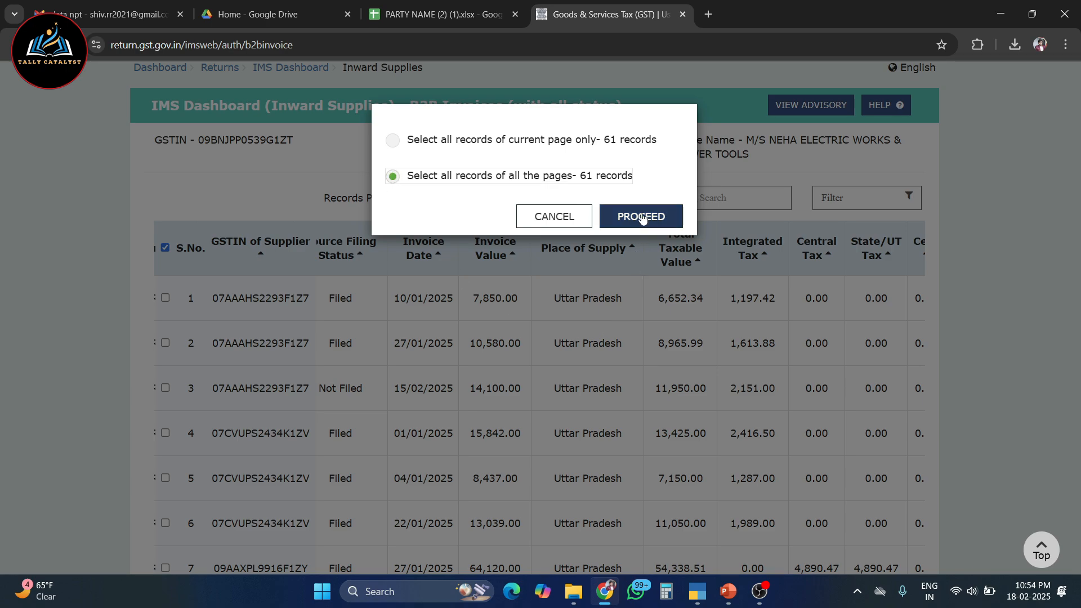
left_click(643, 218)
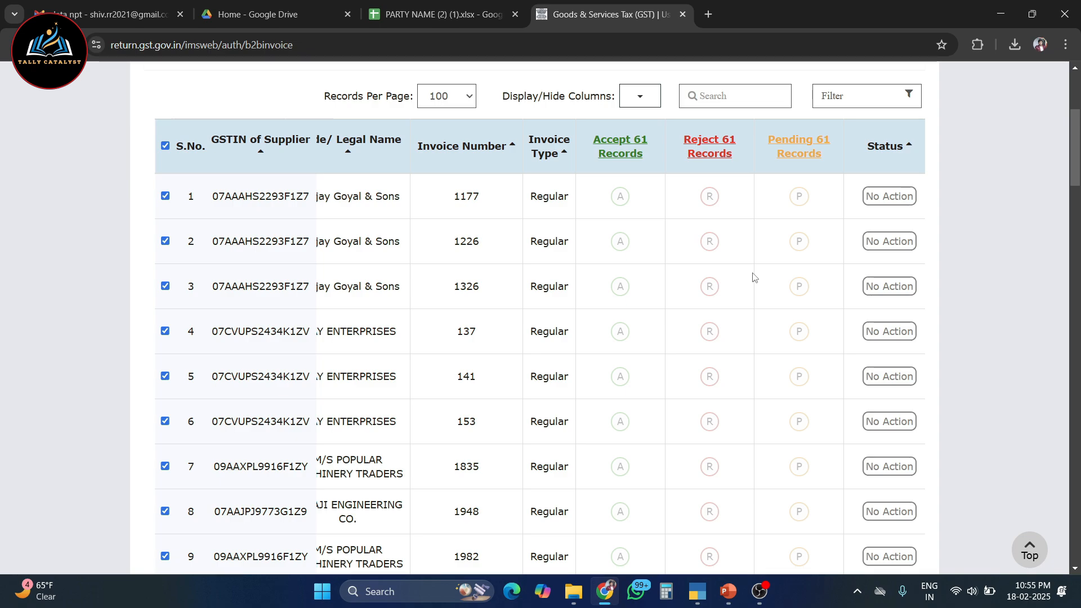
Mark all selected B2B invoices as accepted, then save and confirm the action
left_click(622, 154)
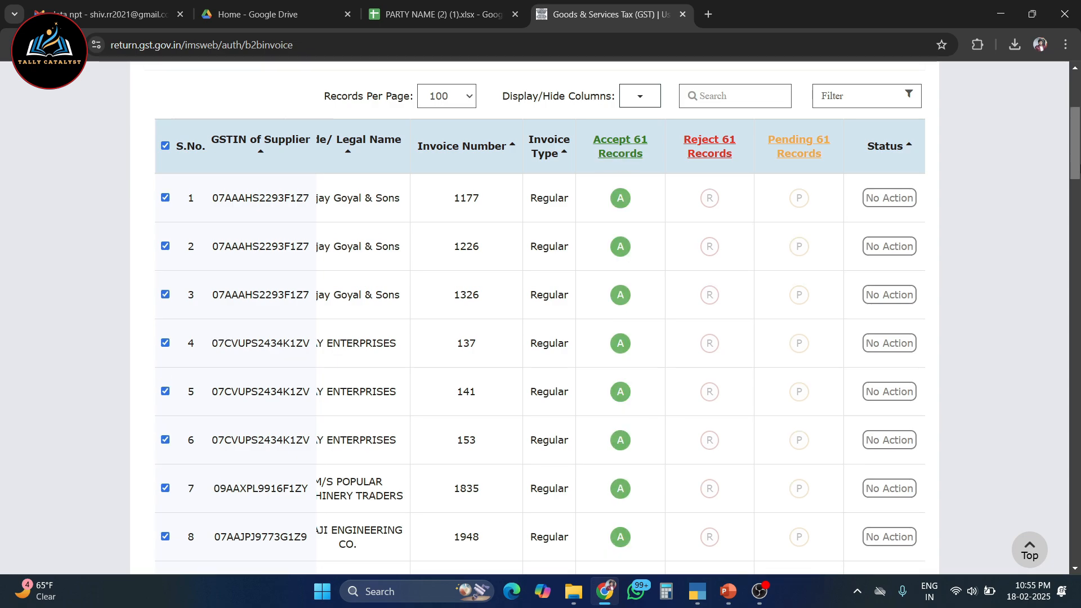
scroll(902, 500, "down", 20)
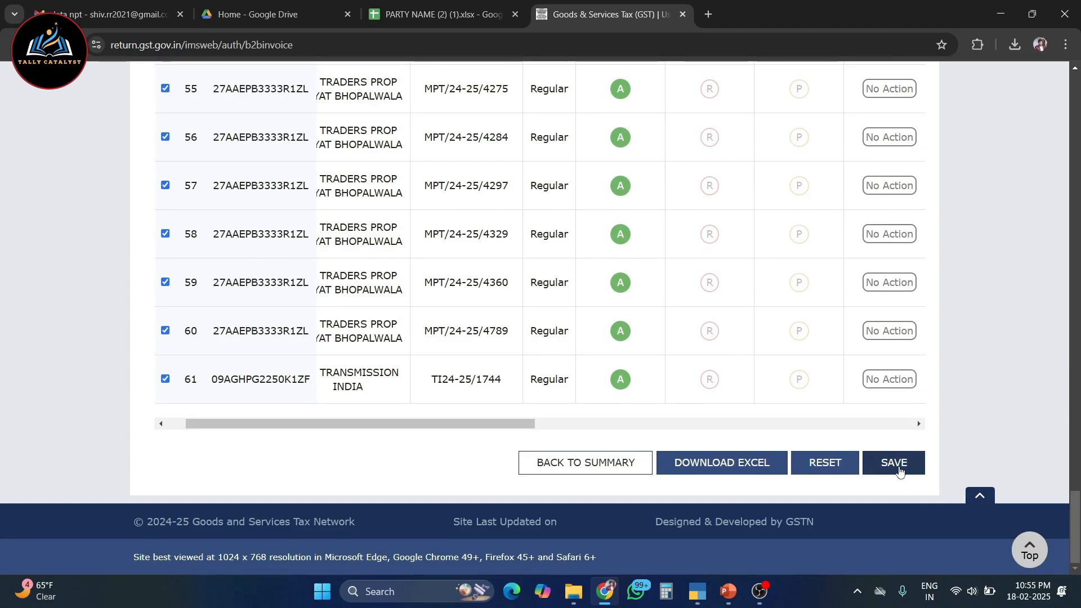
left_click(895, 465)
left_click(634, 267)
left_click_drag(288, 200, 571, 209)
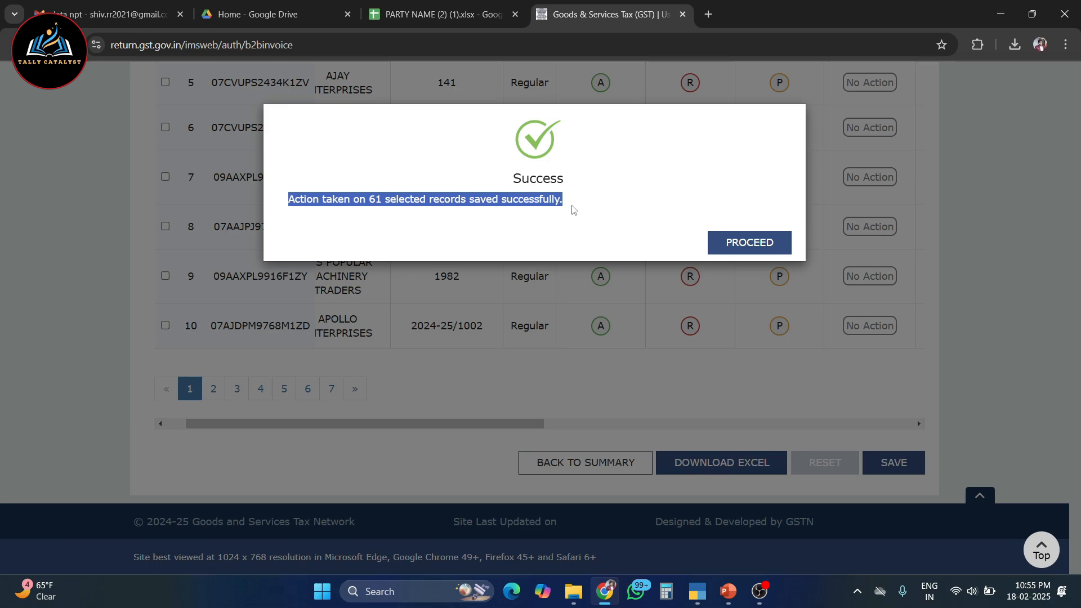
left_click(742, 250)
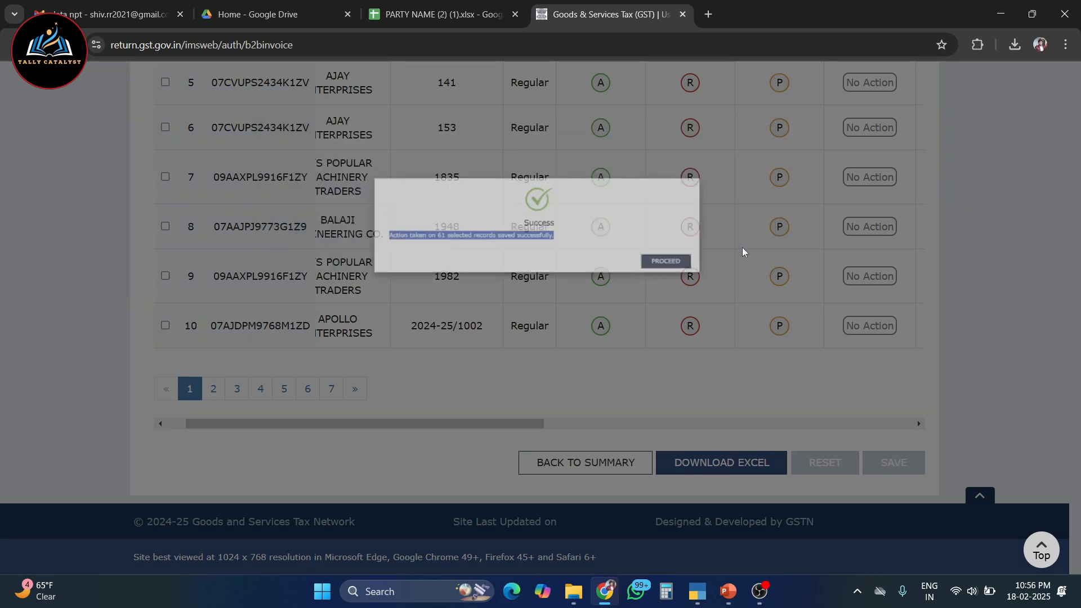
Return to the returns dashboard and search for the January returns of 2024-25, Quarter 4 (Jan - Mar)
left_click(222, 207)
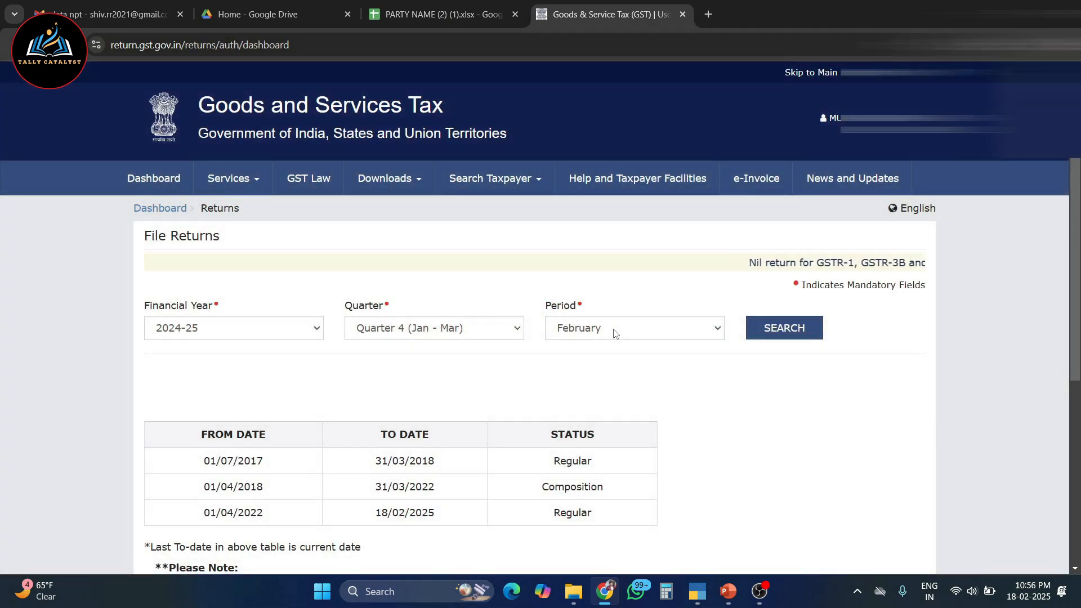
left_click(614, 332)
left_click(580, 348)
left_click(784, 328)
scroll(870, 310, "down", 4)
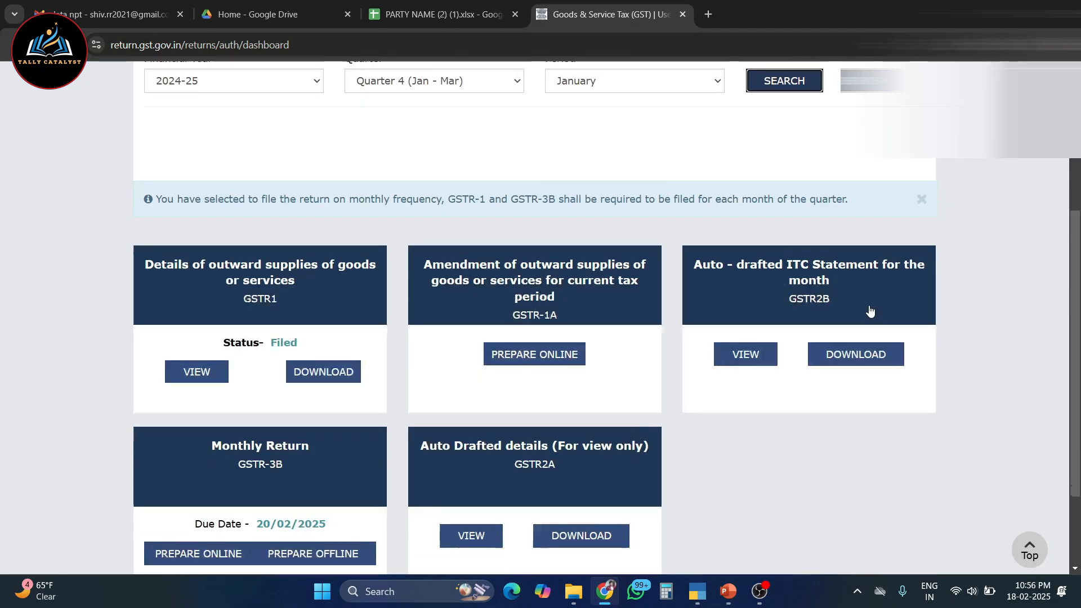
Open the January GSTR-2B summary and check the integrated tax for All other ITC in table 4(A)(5)
scroll(870, 310, "down", 2)
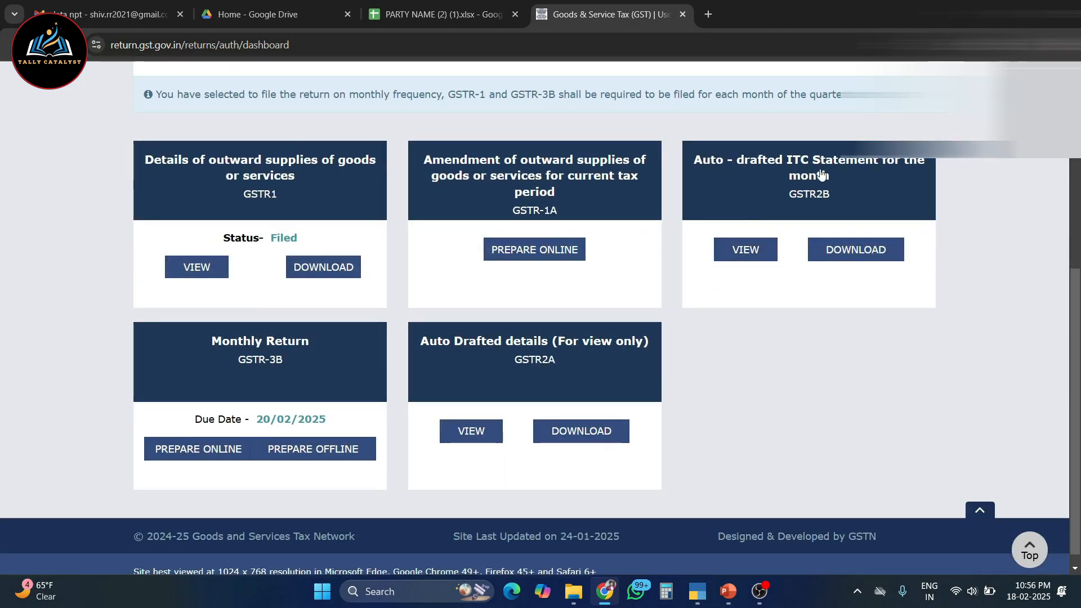
left_click(874, 256)
double_click(679, 303)
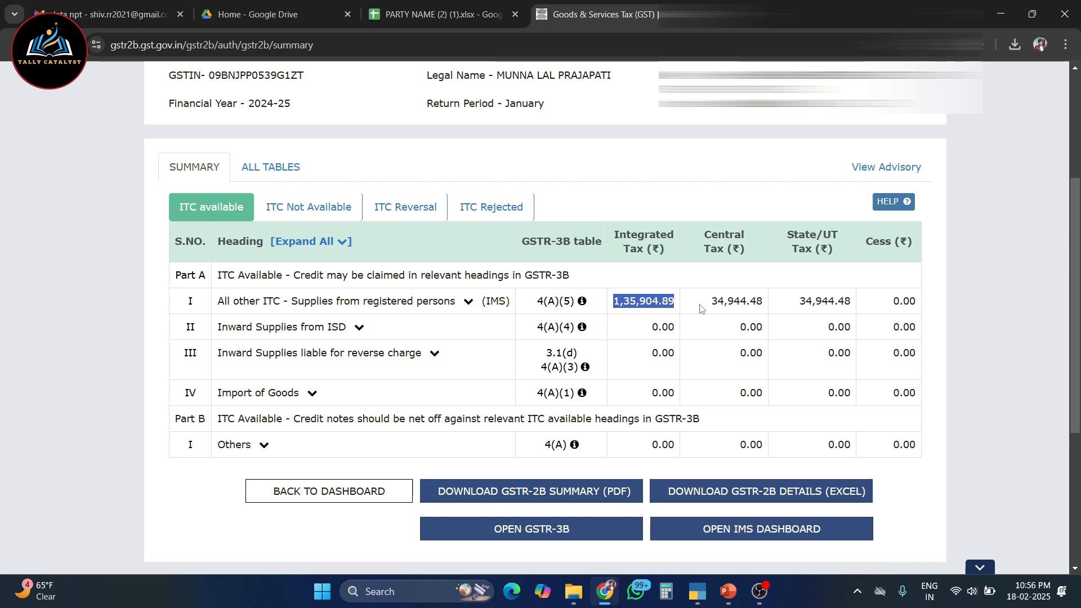
scroll(732, 450, "down", 1)
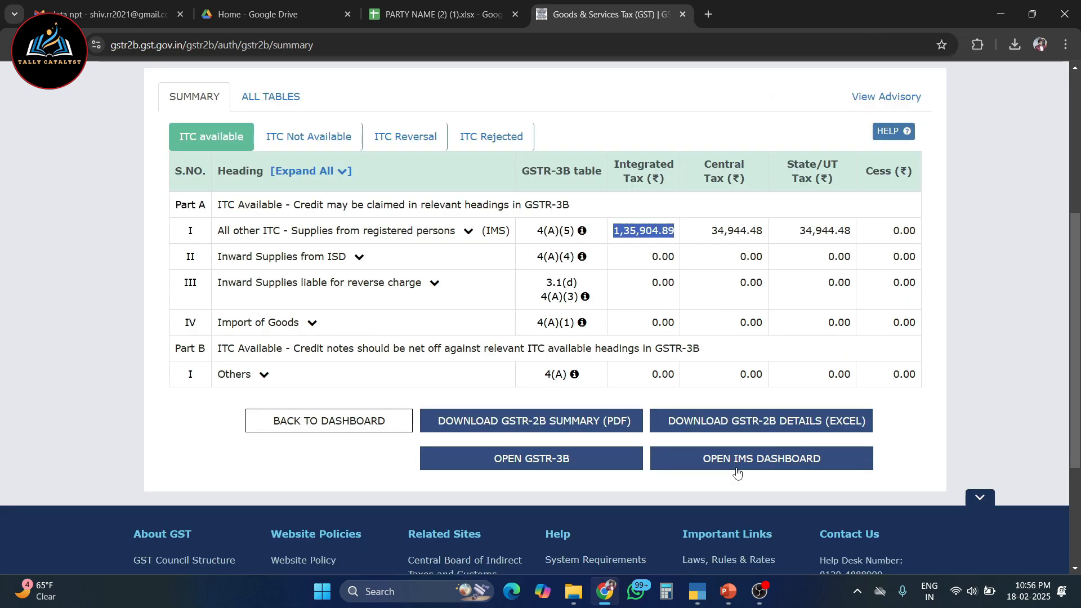
scroll(738, 472, "up", 1)
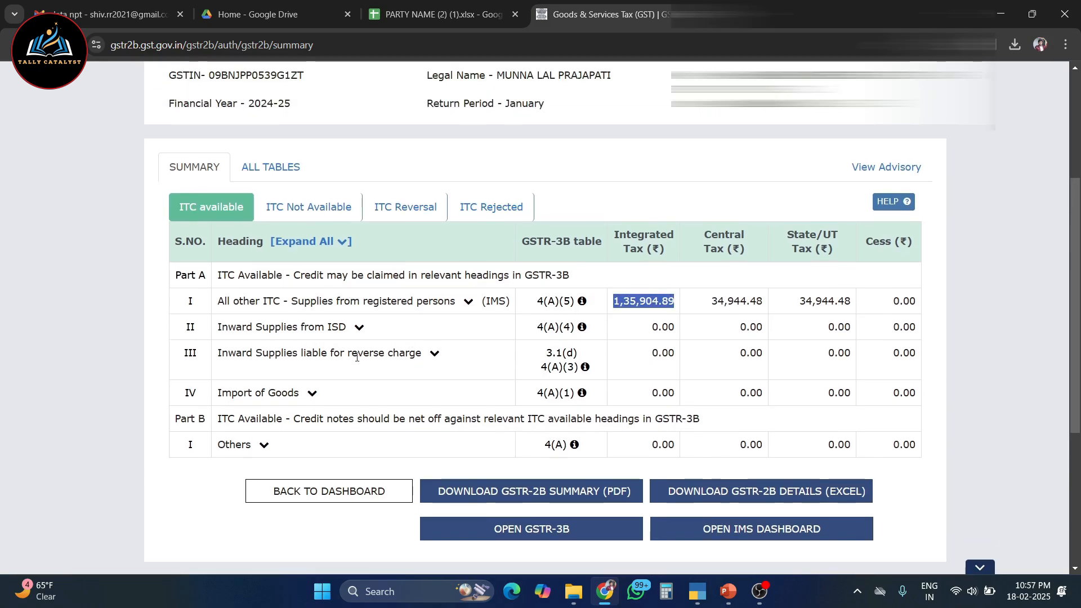
View the B2B document details in all tables of GSTR-2B, showing 100 records per page
left_click(276, 168)
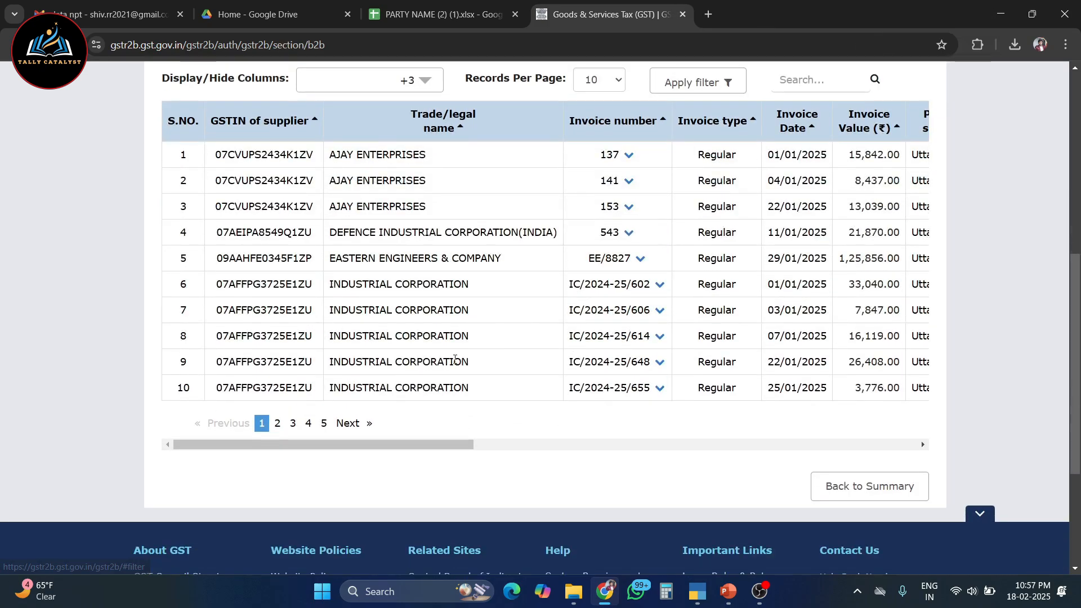
left_click_drag(447, 446, 397, 451)
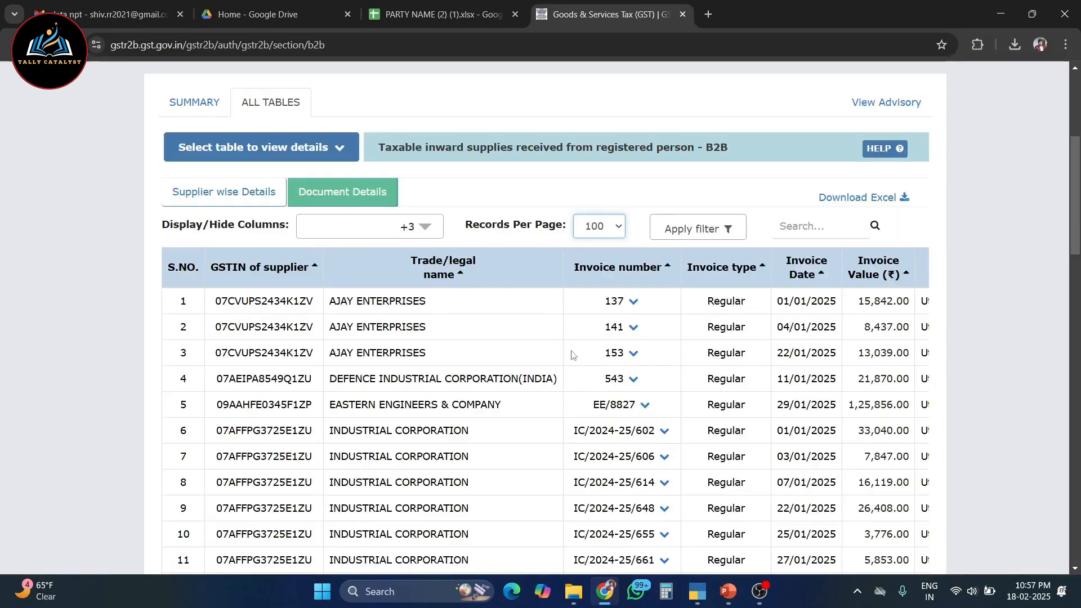
scroll(455, 342, "up", 3)
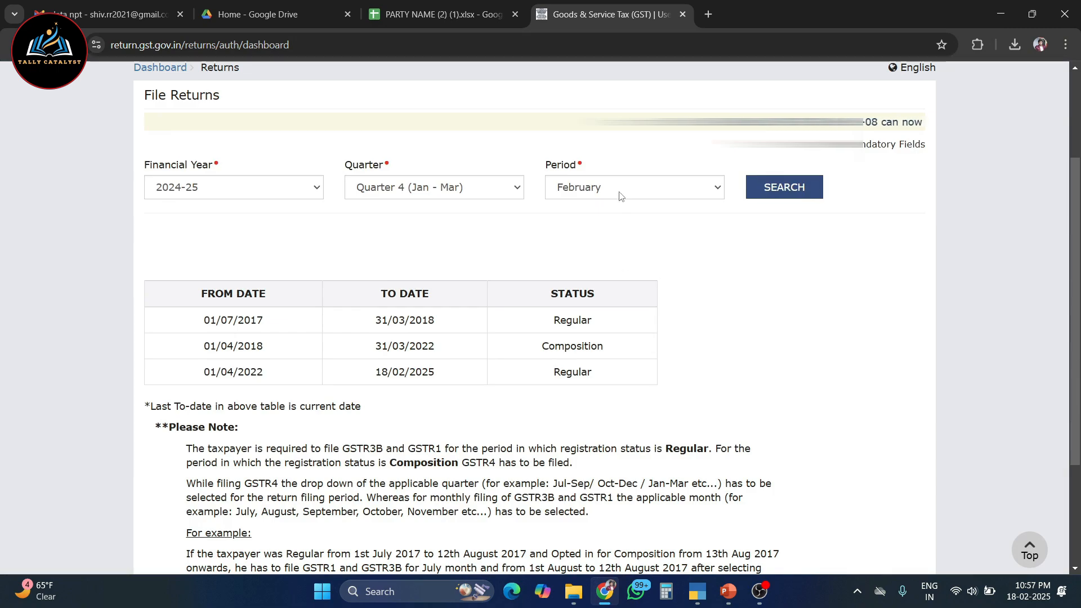
Set the return period to January, reopen its GSTR-3B return and save it
left_click(618, 192)
left_click(578, 209)
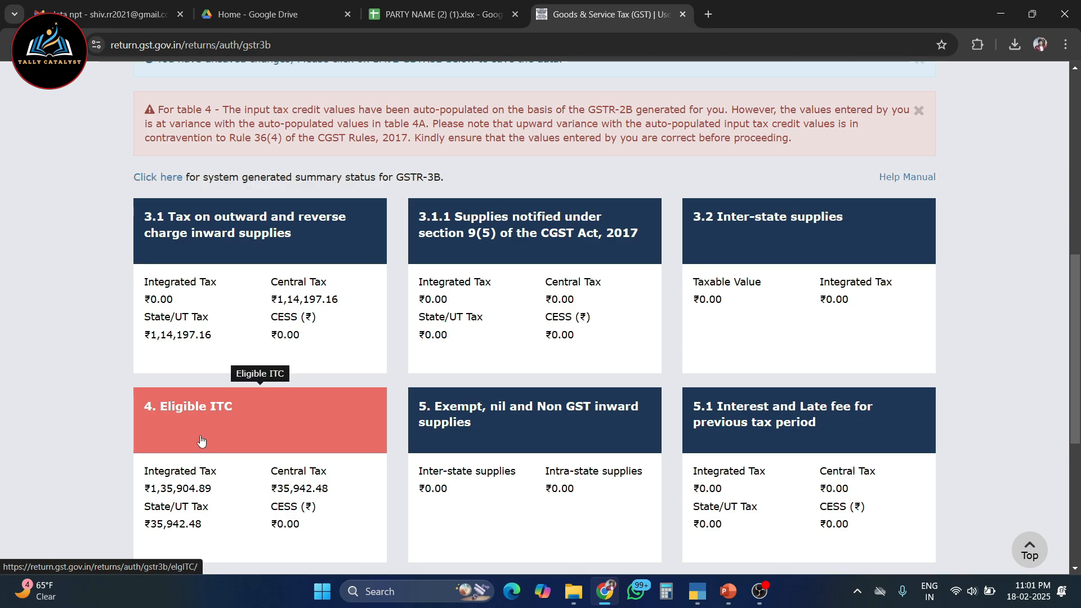
scroll(202, 440, "down", 6)
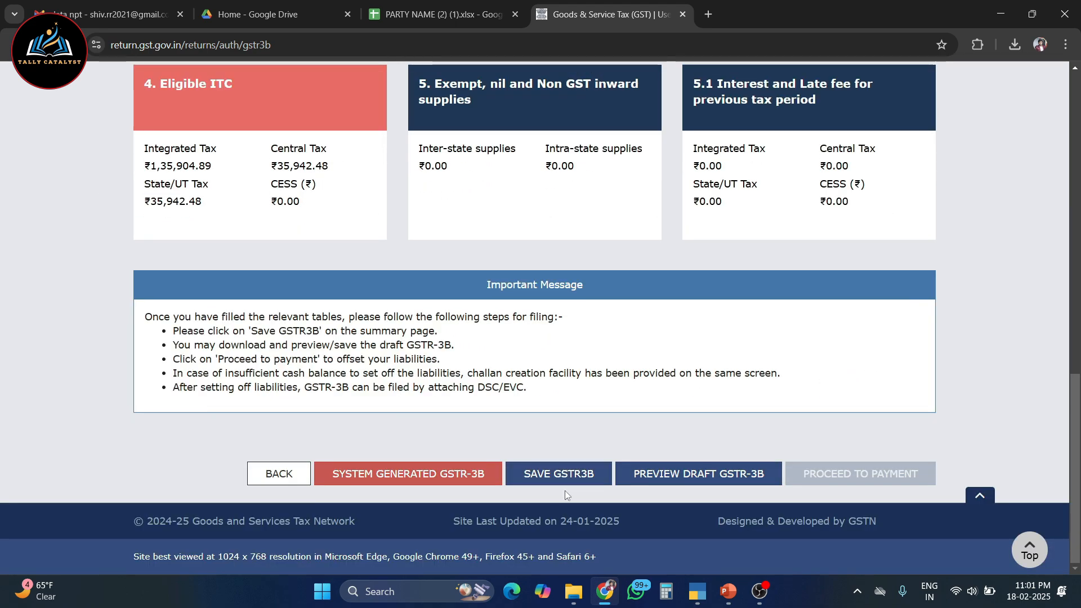
left_click(559, 475)
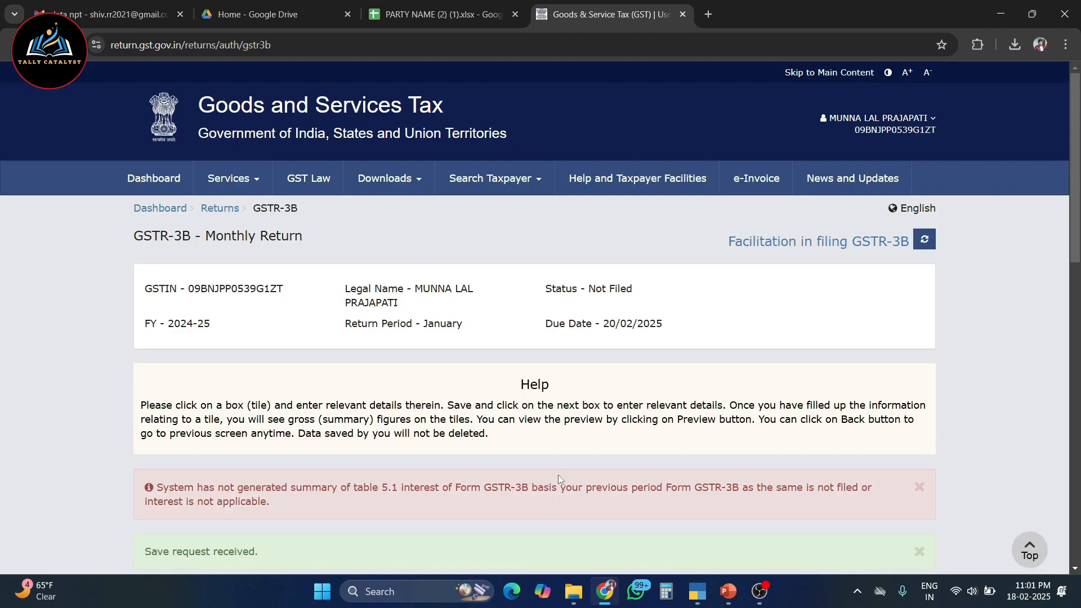
Proceed from the January GSTR-3B summary to the payment of tax, accepting the table 4 credit variance warning
scroll(922, 254, "down", 10)
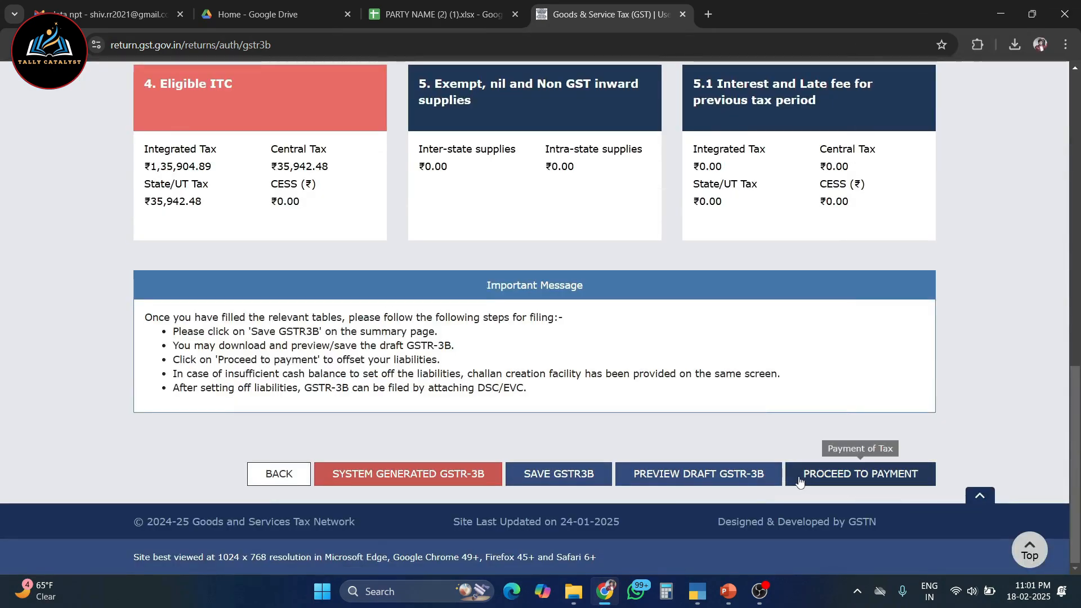
left_click(861, 479)
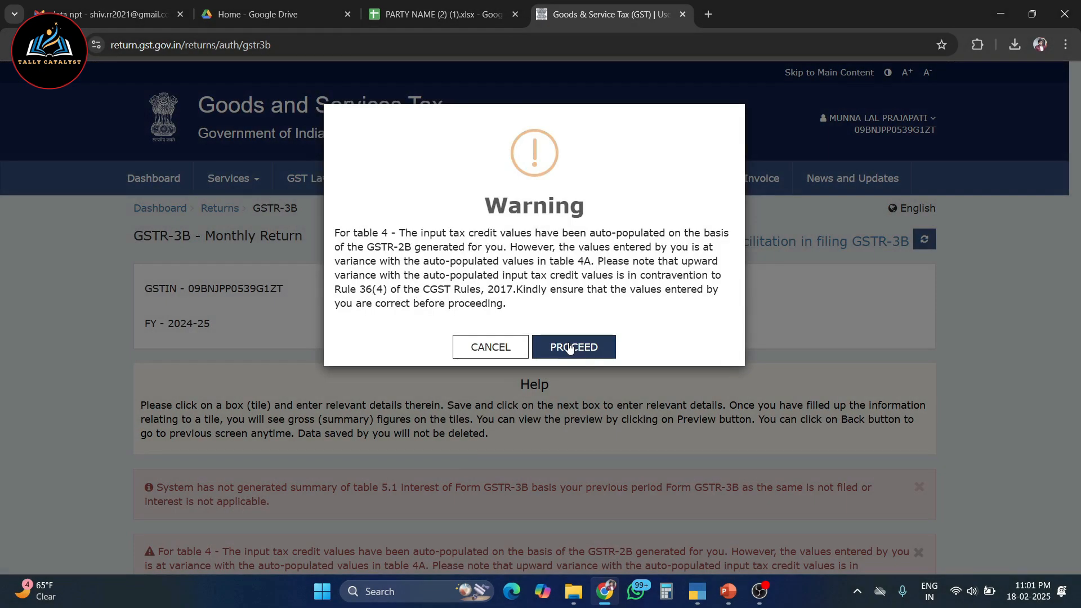
left_click(569, 348)
Examine the suggested tax payment through ITC and the cash and credit ledger balances in table 6.1
scroll(569, 342, "down", 15)
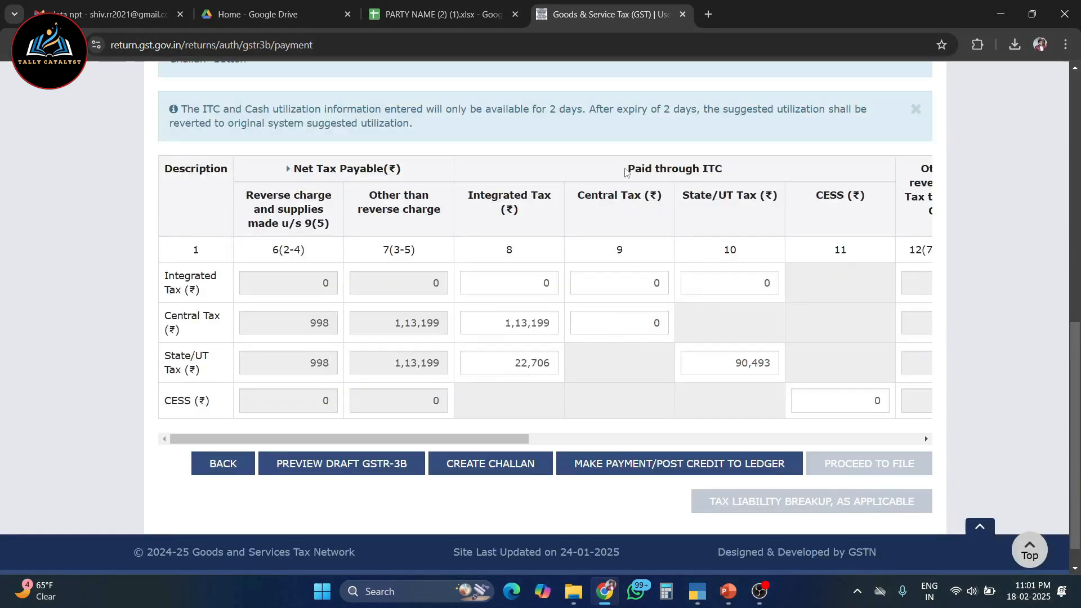
left_click_drag(626, 172, 726, 172)
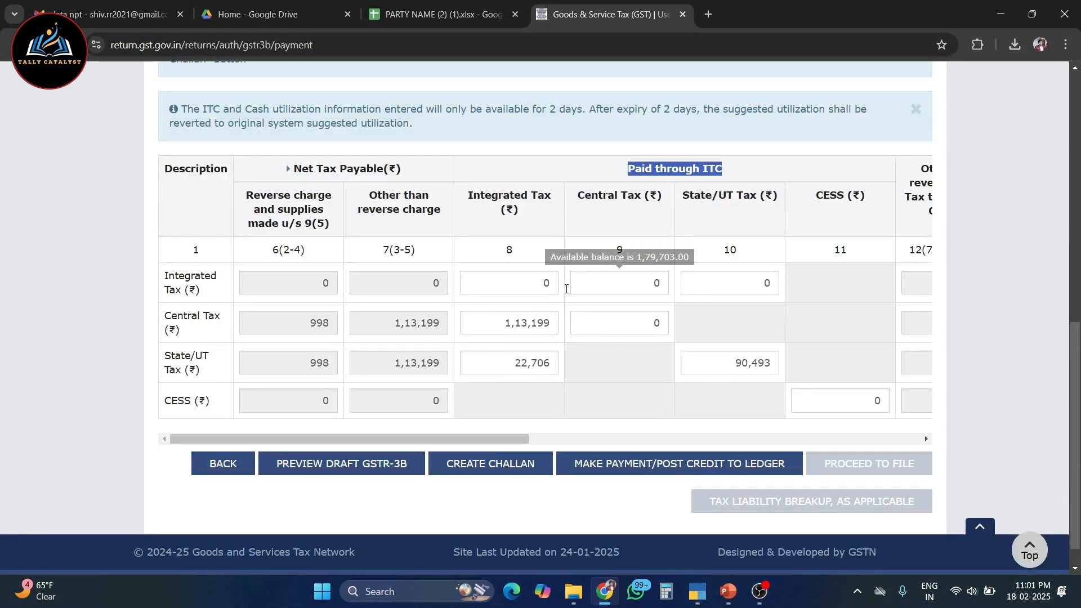
left_click(605, 329)
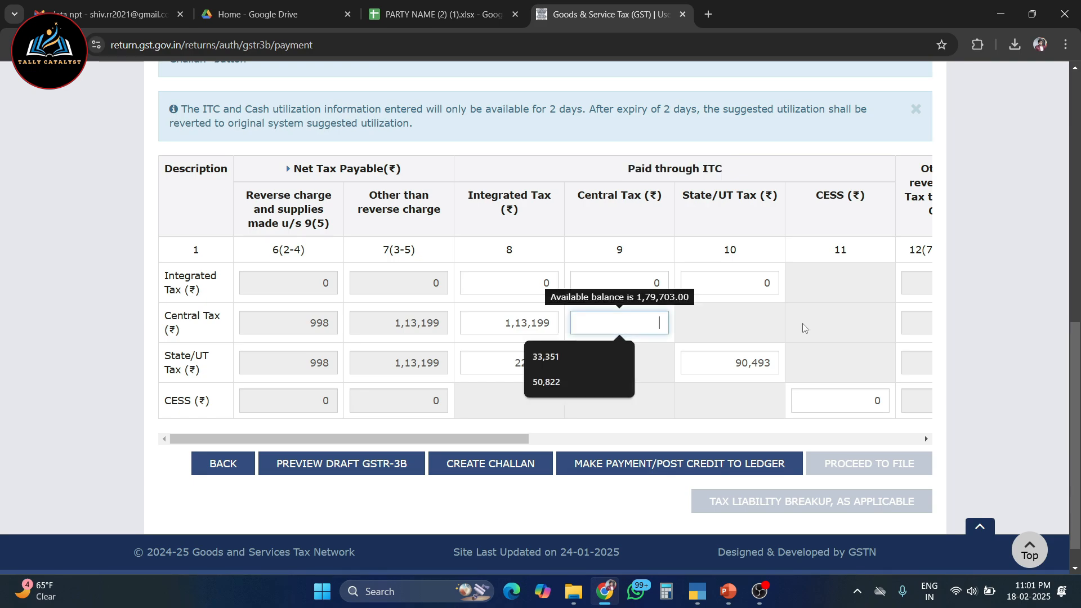
left_click(724, 362)
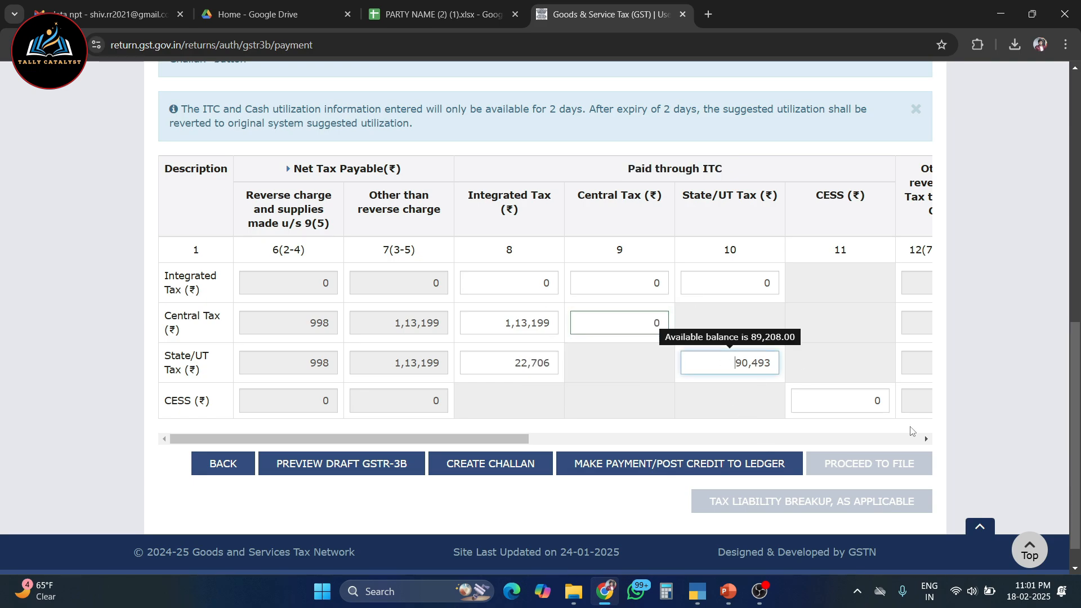
scroll(603, 433, "down", 5)
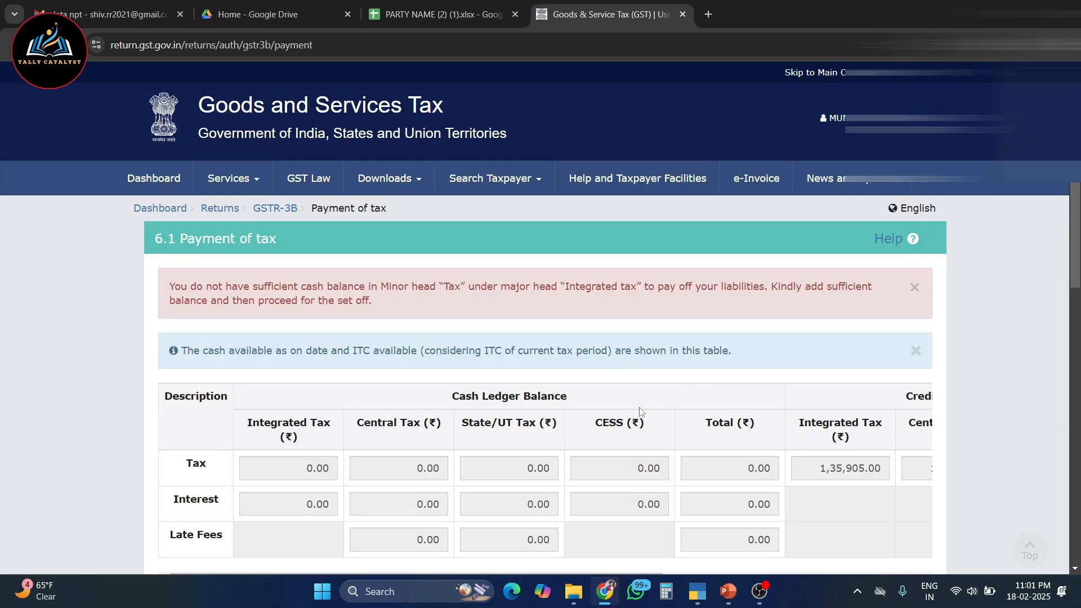
scroll(631, 422, "down", 15)
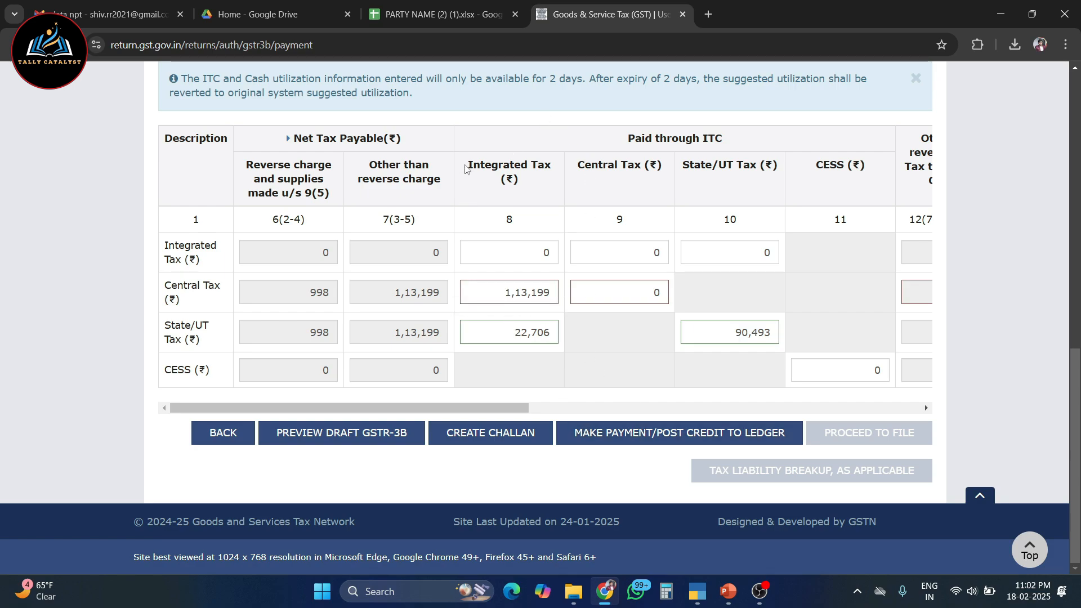
Reset the suggested Integrated Tax and State/UT Tax credit amounts paid against Central Tax and State/UT Tax to 0
left_click_drag(465, 169, 552, 169)
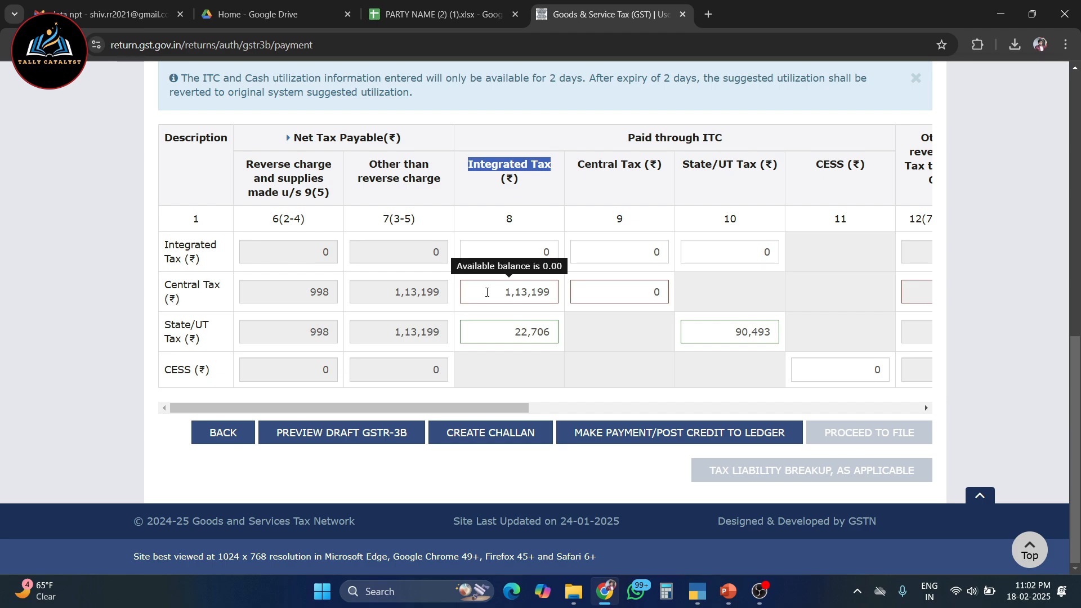
left_click(636, 298)
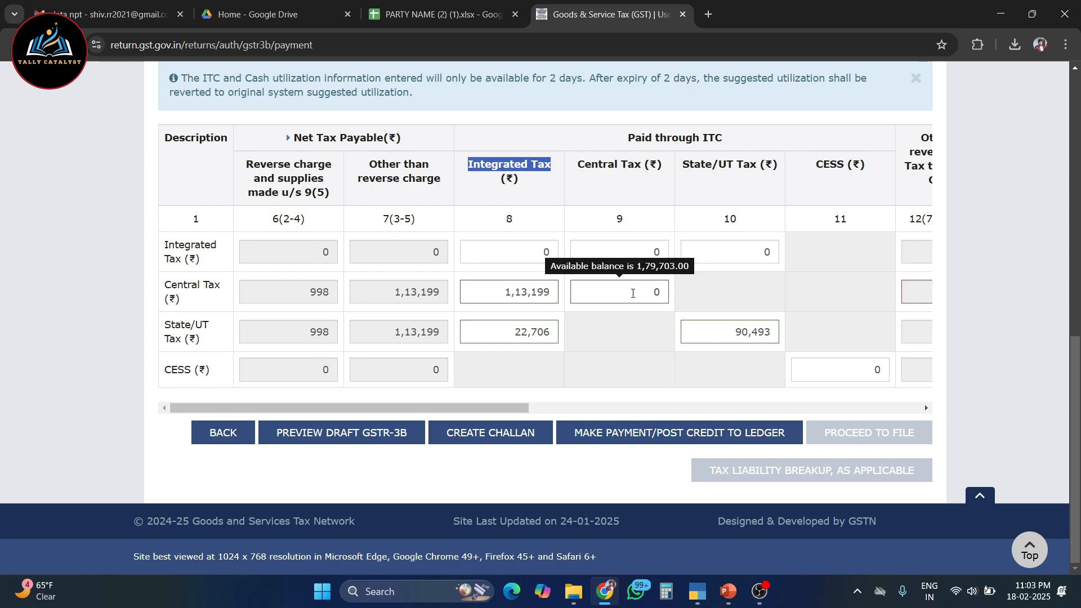
left_click(724, 334)
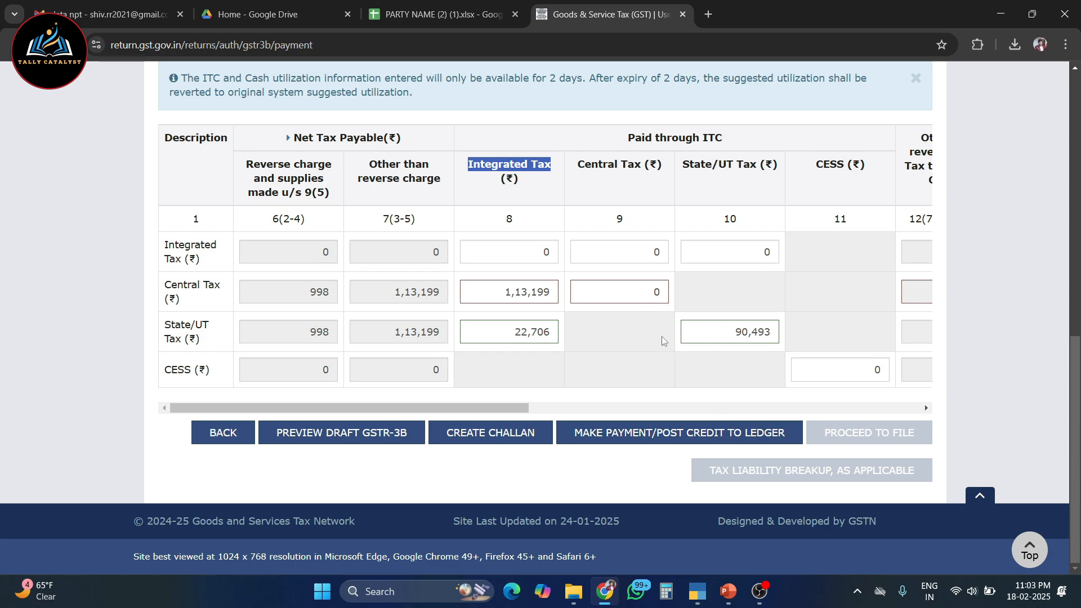
mouse_move(596, 293)
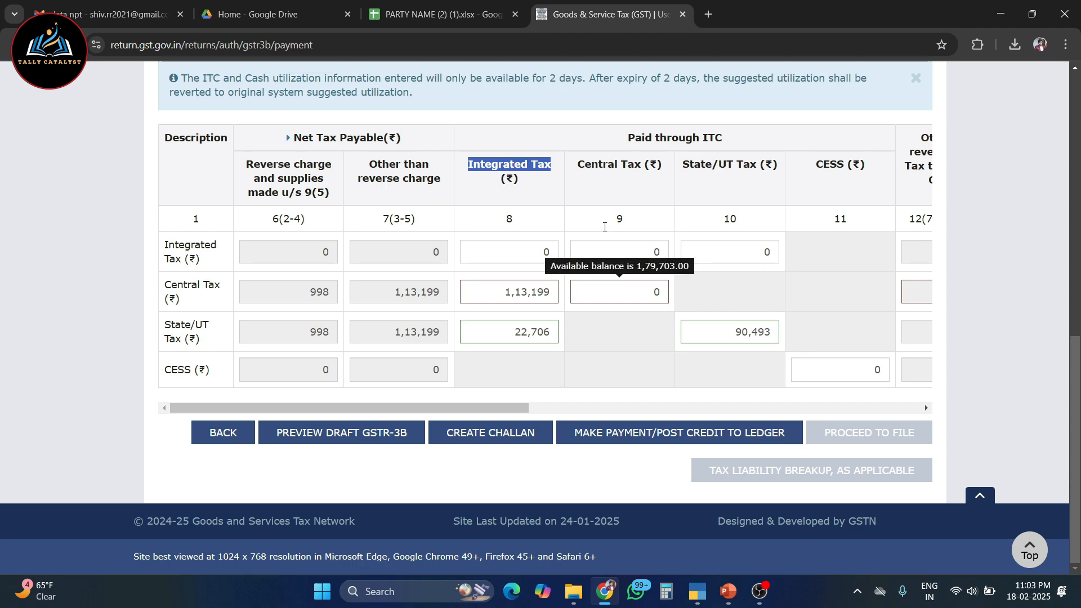
left_click(717, 329)
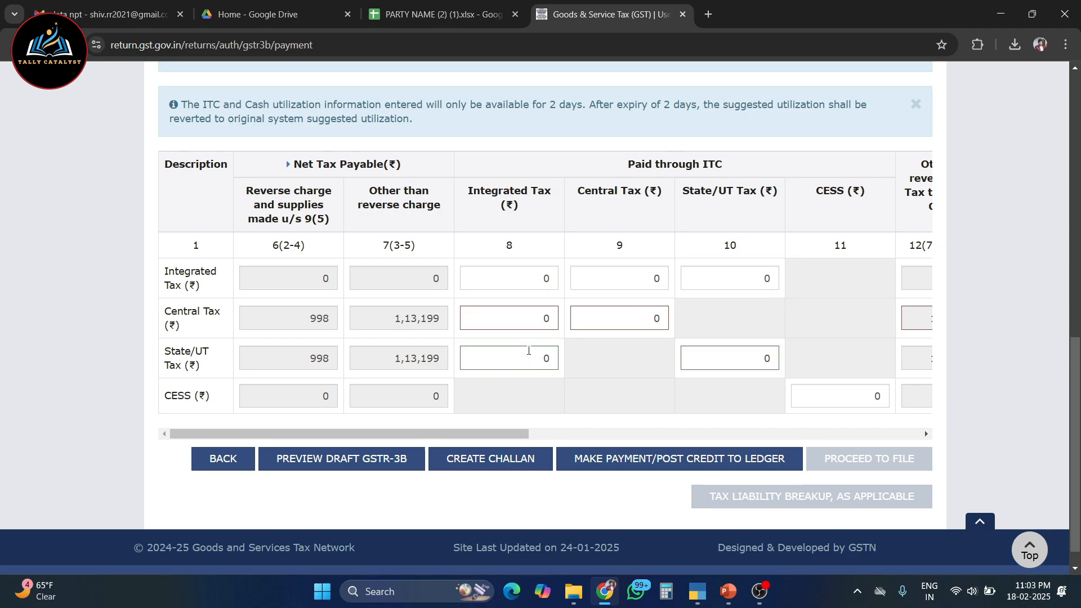
Compare the Central Tax and State/UT Tax payable other than reverse charge with the available credit balances
left_click_drag(390, 318, 445, 318)
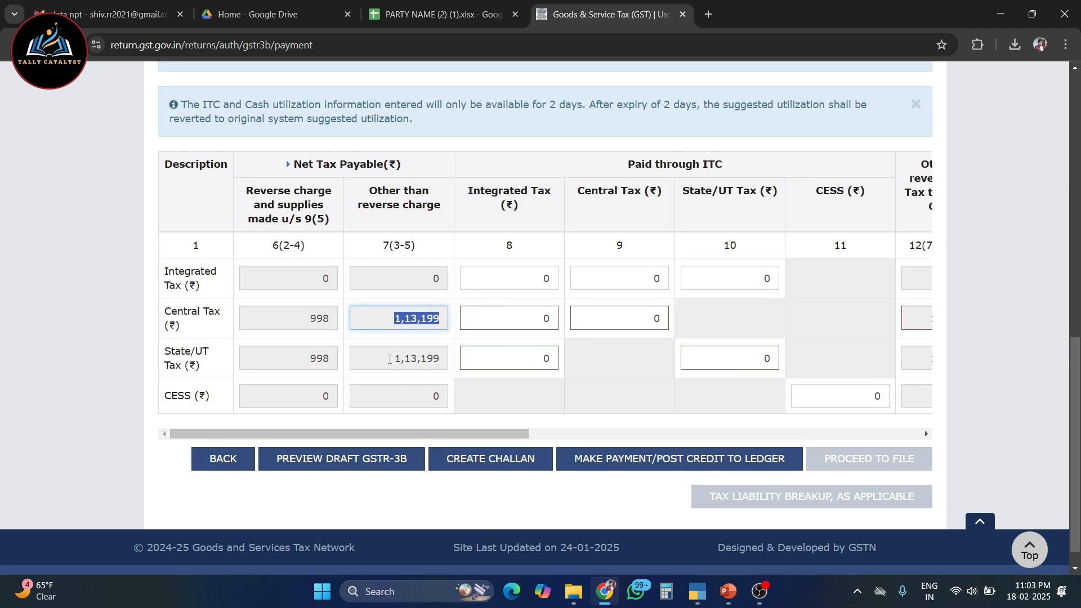
left_click_drag(389, 359, 460, 362)
left_click_drag(394, 317, 462, 317)
left_click(509, 316)
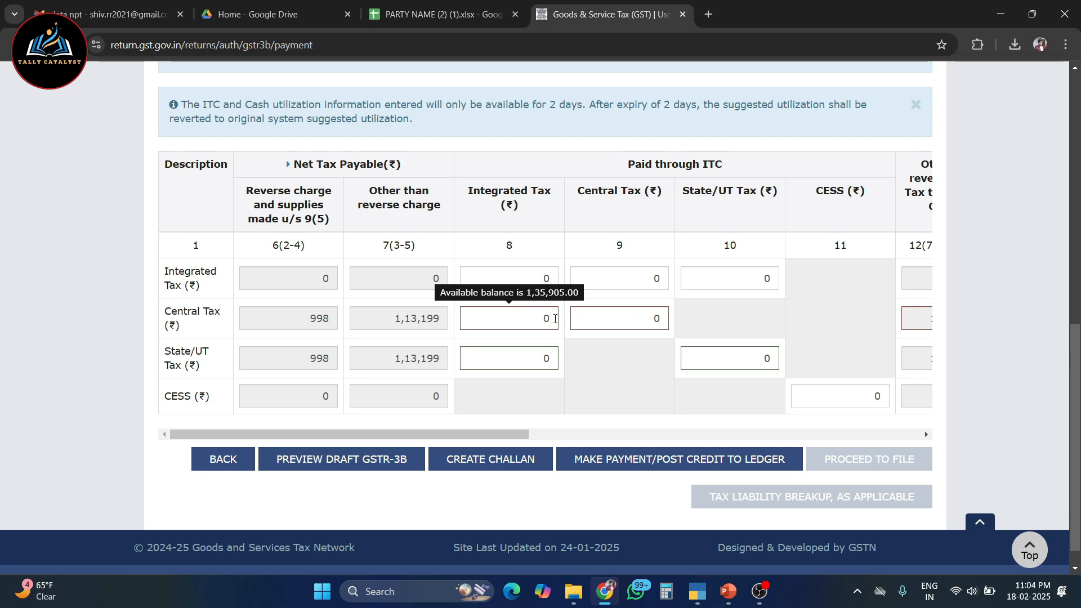
left_click(626, 325)
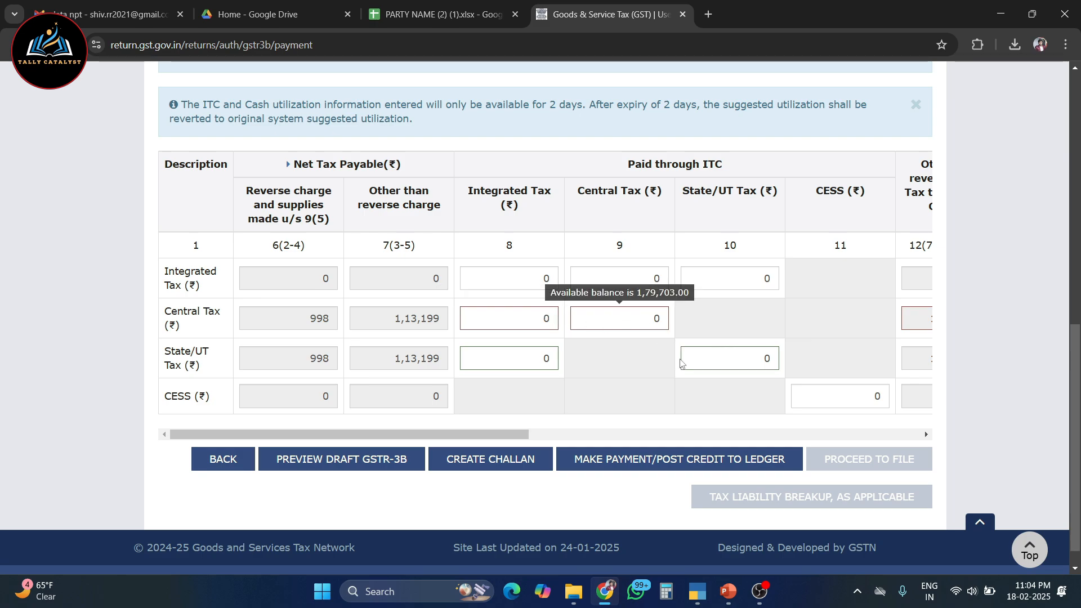
mouse_move(705, 360)
mouse_move(517, 316)
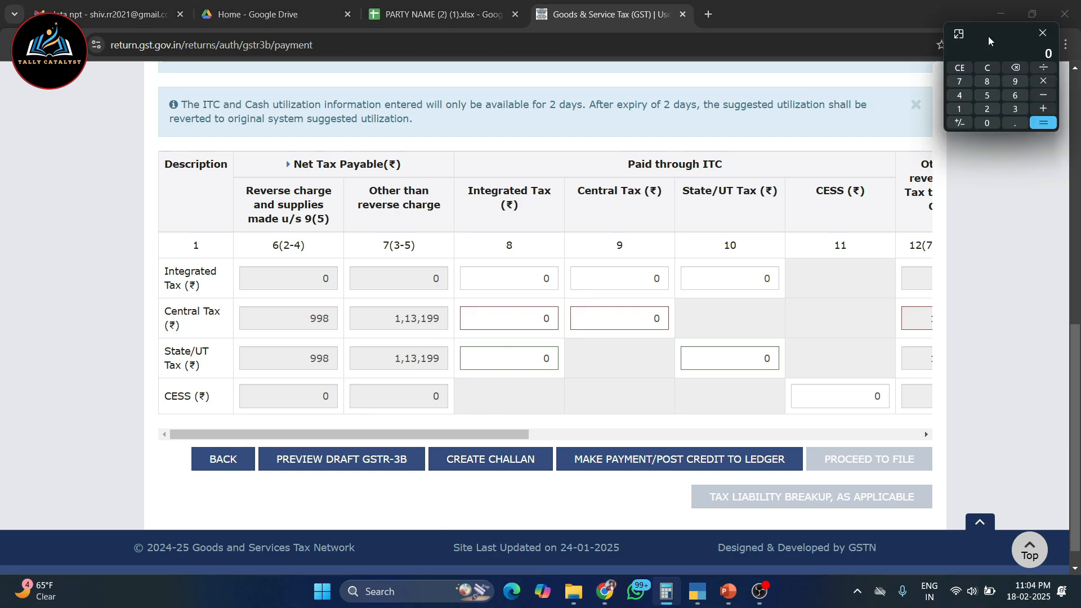
Divide the Integrated Tax credit of 135905 by 2 in the Calculator
type("135")
type("905/2")
key("Return")
Set the Integrated Tax credit used to 67,953 against Central Tax and 67,952 against State/UT Tax
mouse_move(510, 325)
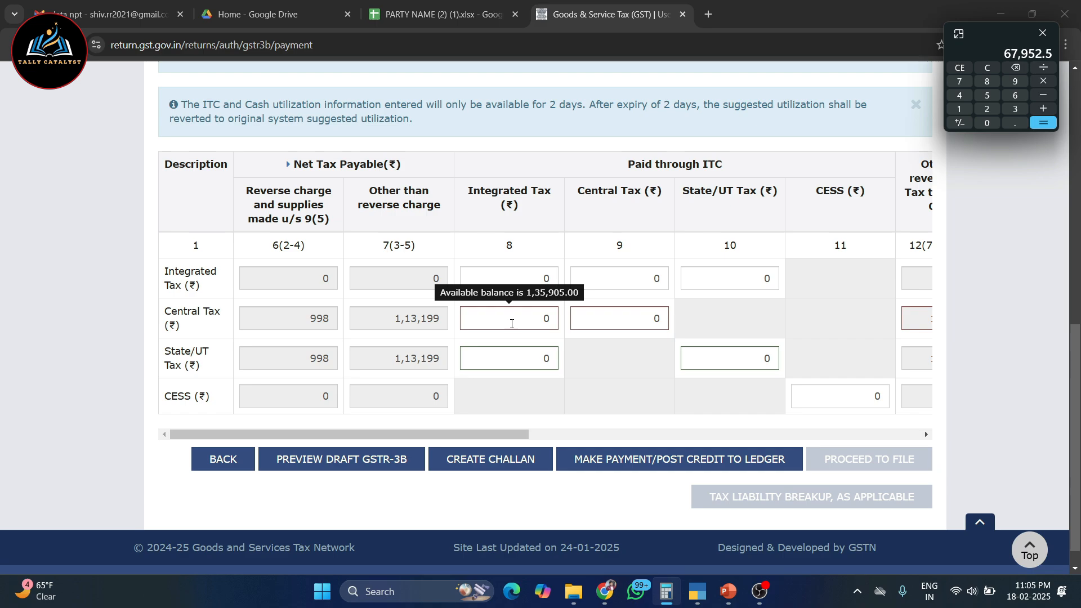
left_click(512, 321)
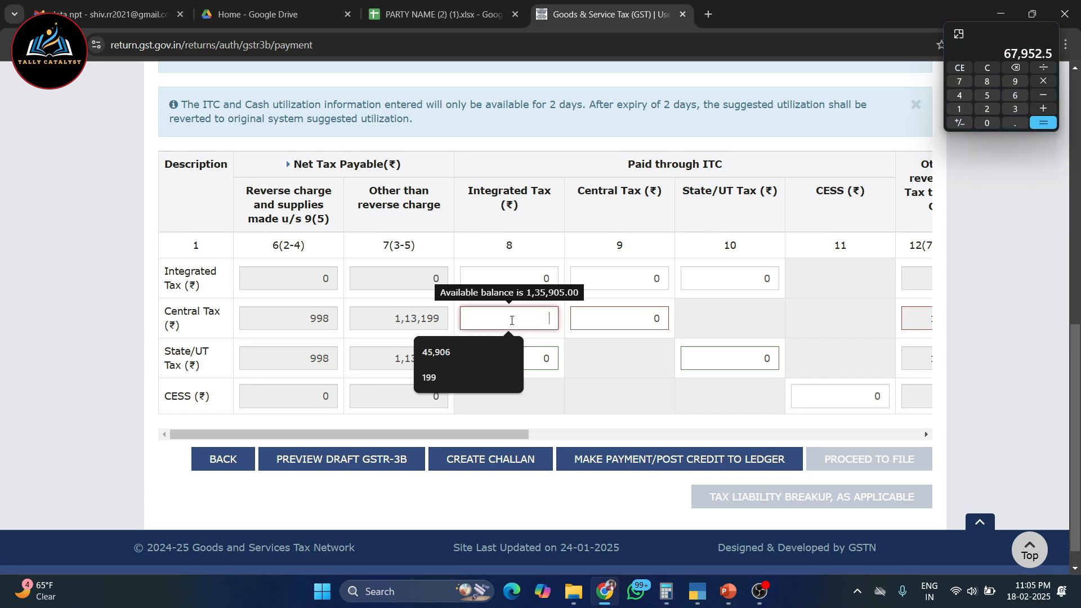
type("67953")
scroll(654, 498, "up", 2)
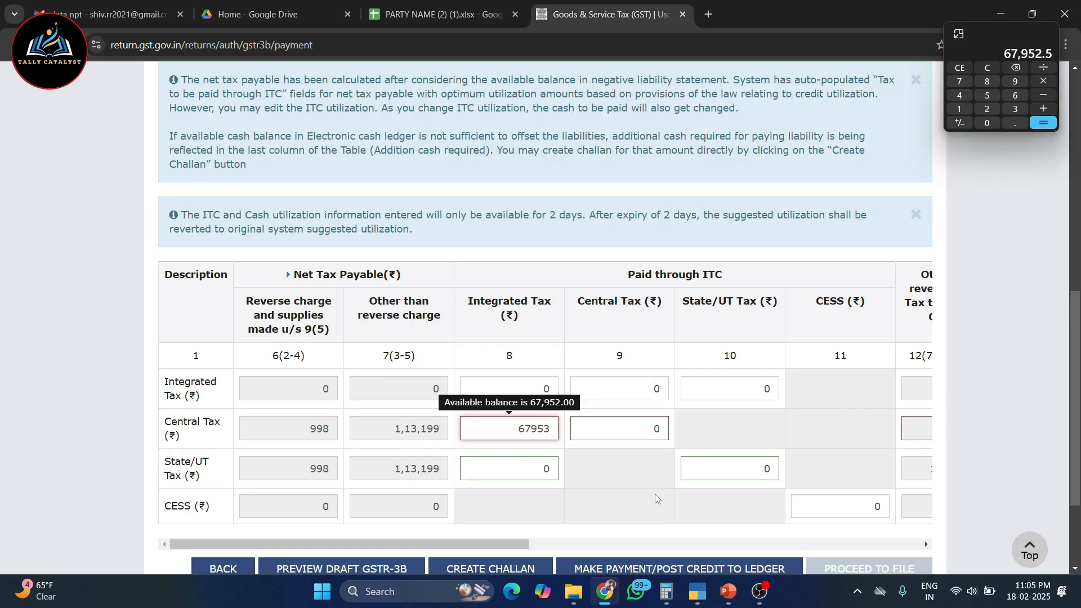
left_click(653, 498)
mouse_move(515, 460)
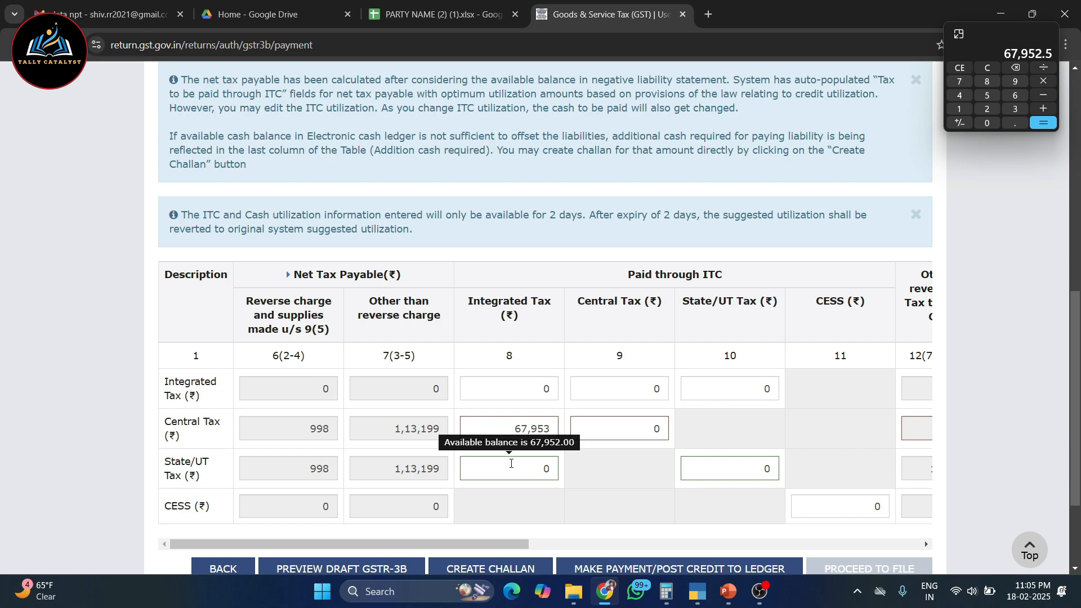
left_click(512, 464)
type("67952")
left_click(590, 384)
scroll(591, 384, "down", 2)
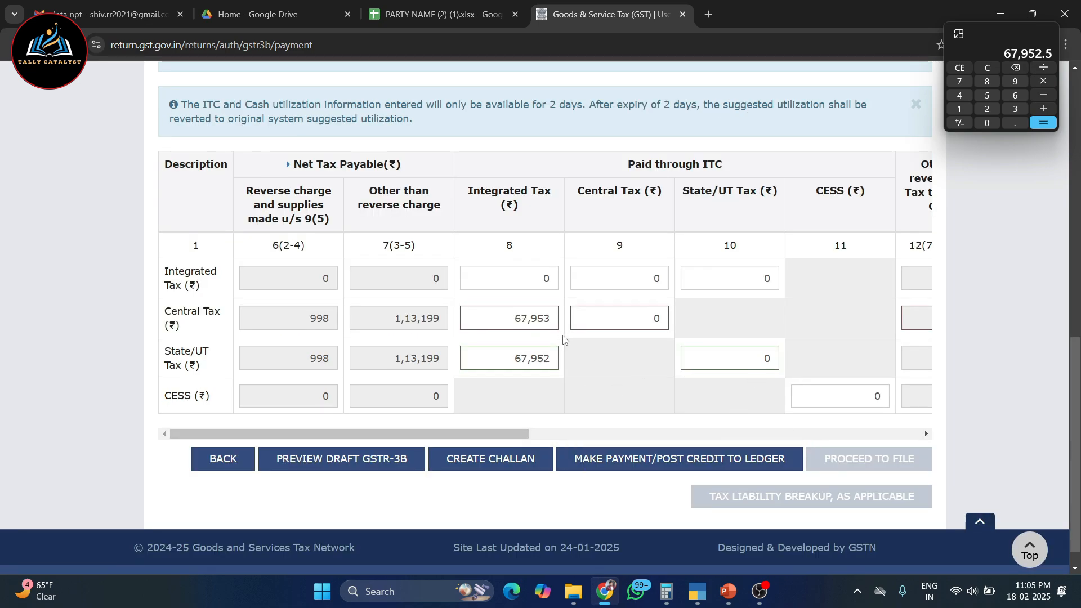
Check the remaining Central Tax and State/UT Tax to be paid in cash other than reverse charge
mouse_move(520, 312)
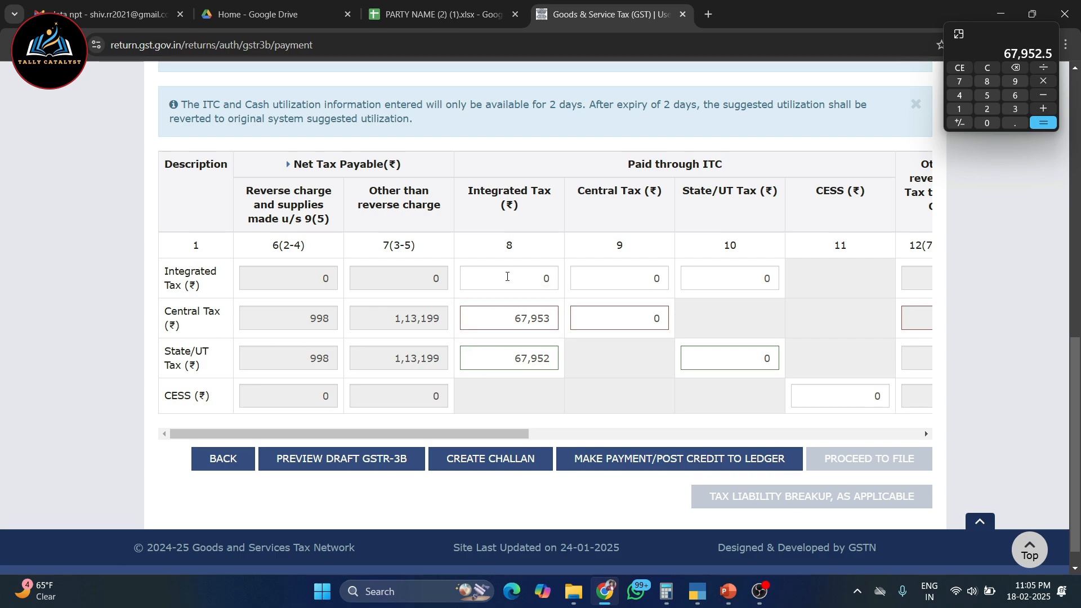
triple_click(222, 320)
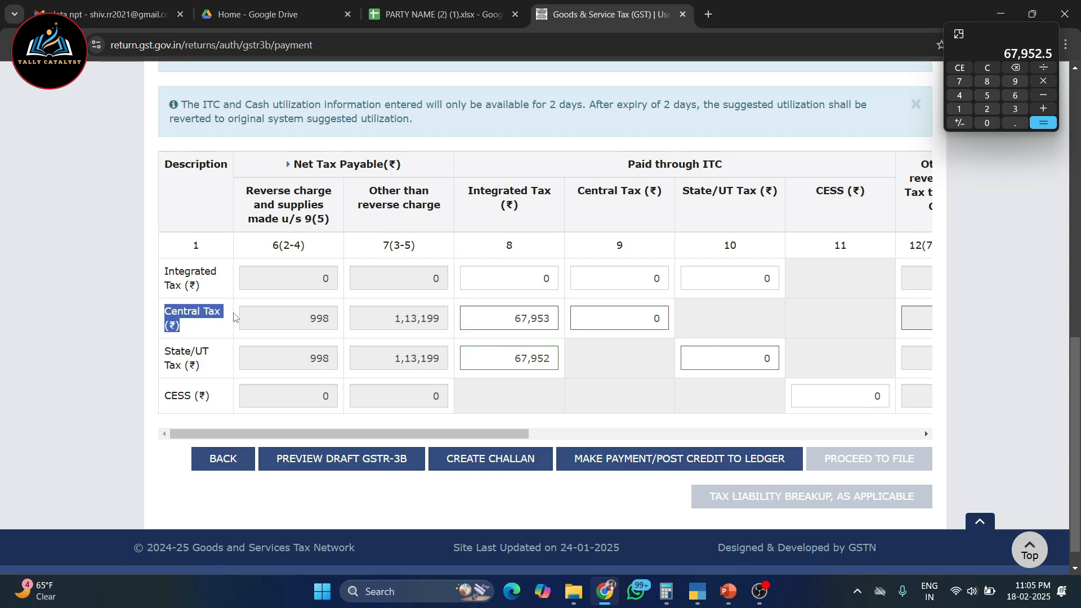
triple_click(194, 361)
left_click(637, 376)
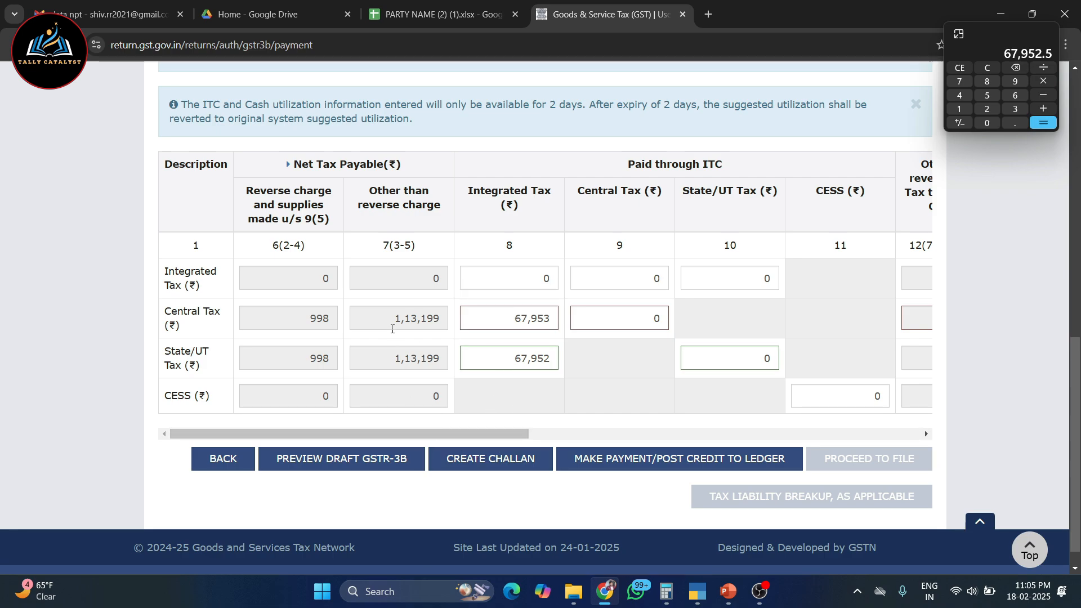
left_click_drag(394, 318, 441, 318)
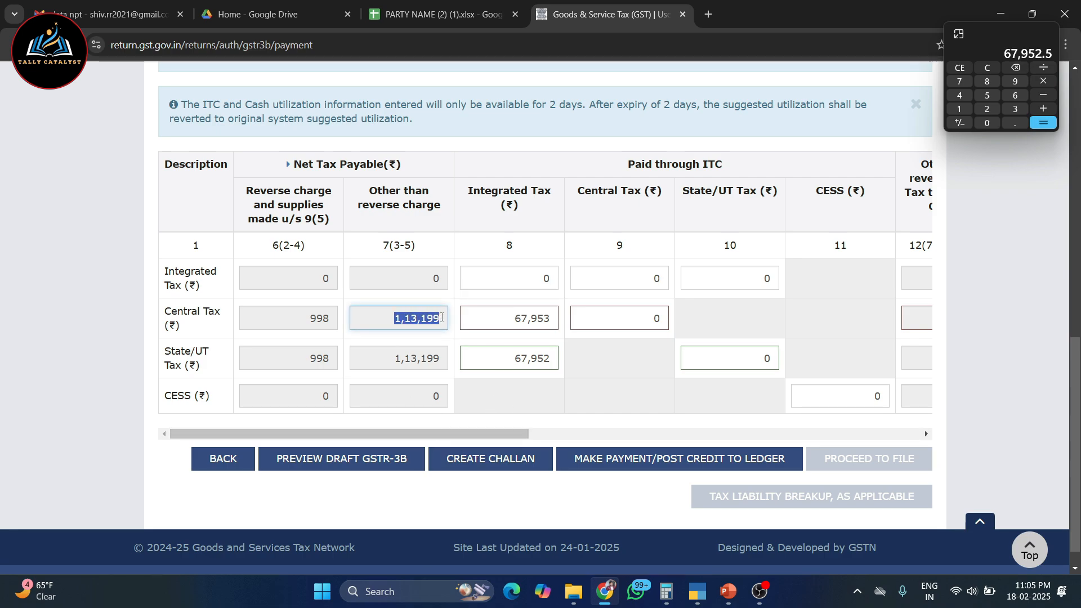
left_click_drag(459, 434, 534, 434)
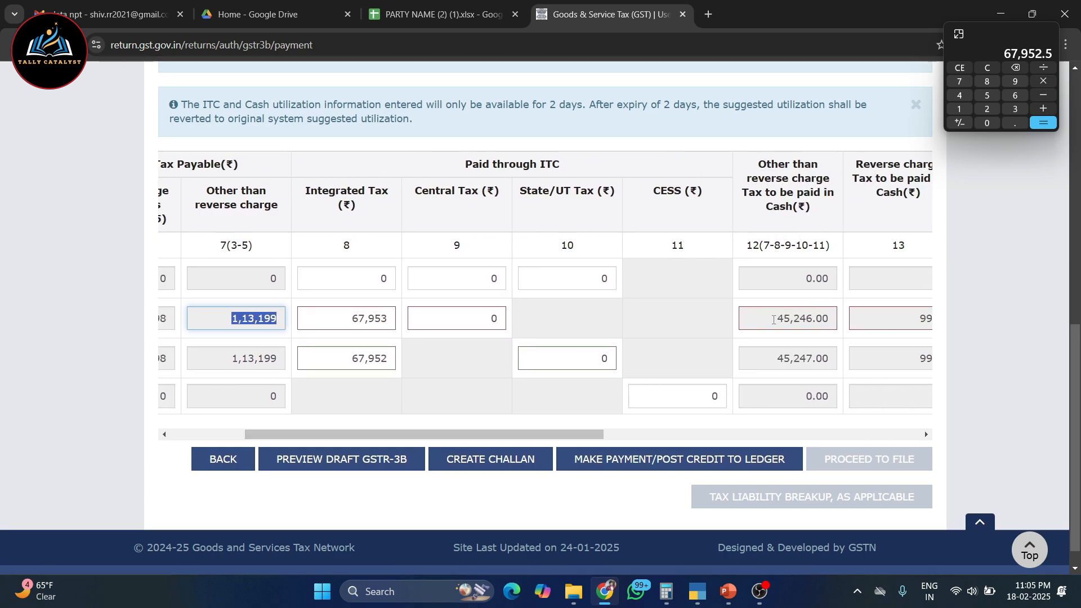
left_click_drag(774, 320, 815, 320)
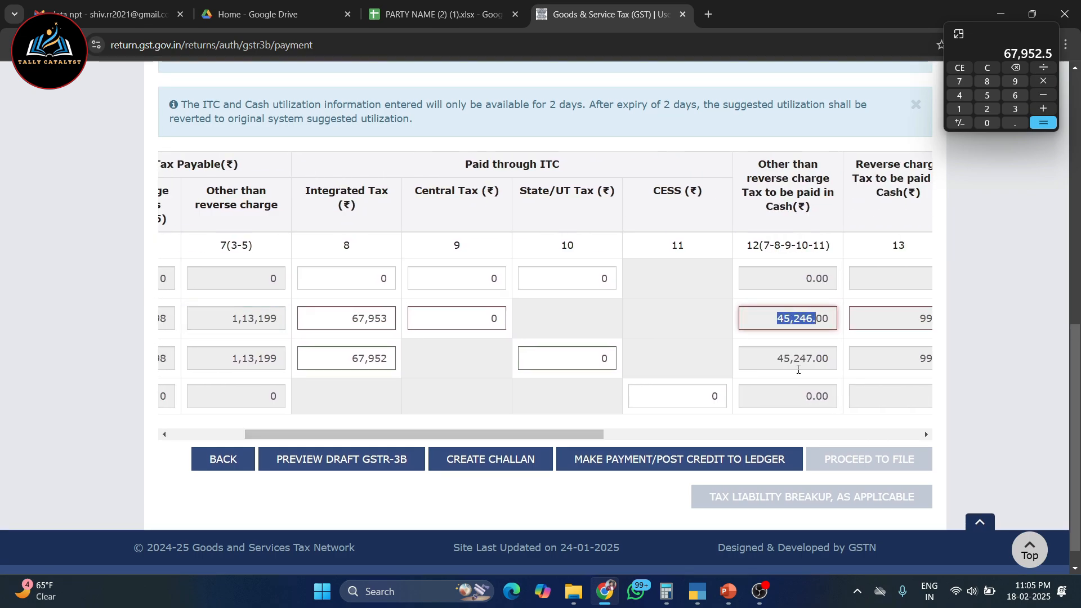
left_click_drag(778, 360, 833, 360)
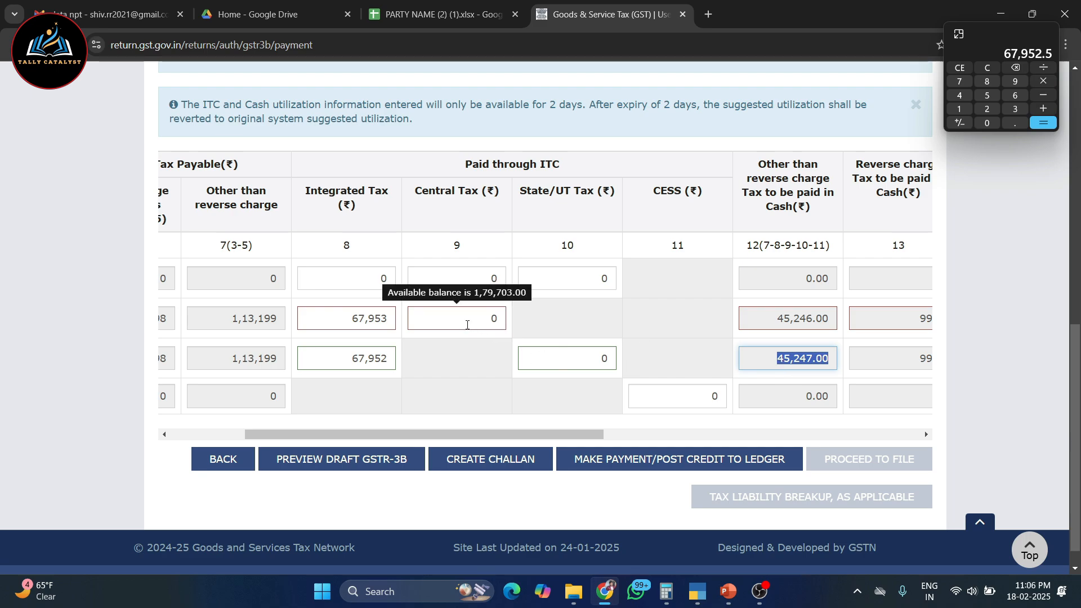
Pay 45,246 of Central Tax through Central Tax credit and 45,247 of State/UT Tax through State/UT Tax credit
left_click(467, 325)
type("45,246")
scroll(467, 328, "down", 5)
left_click(546, 334)
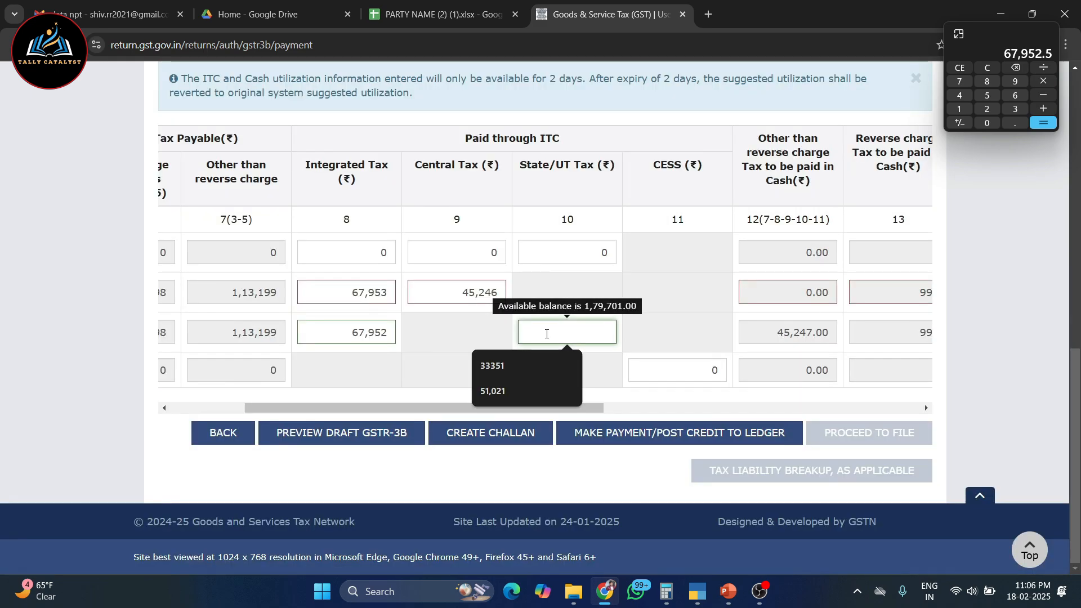
type("45247")
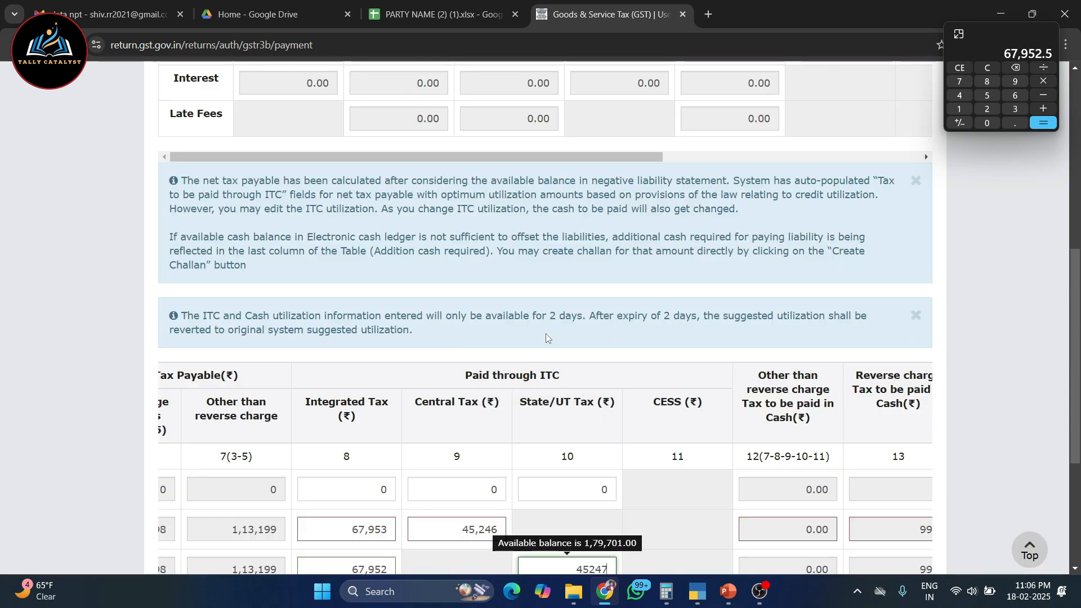
Check the reverse charge tax to be paid in cash for Central Tax and State/UT Tax
scroll(816, 424, "down", 3)
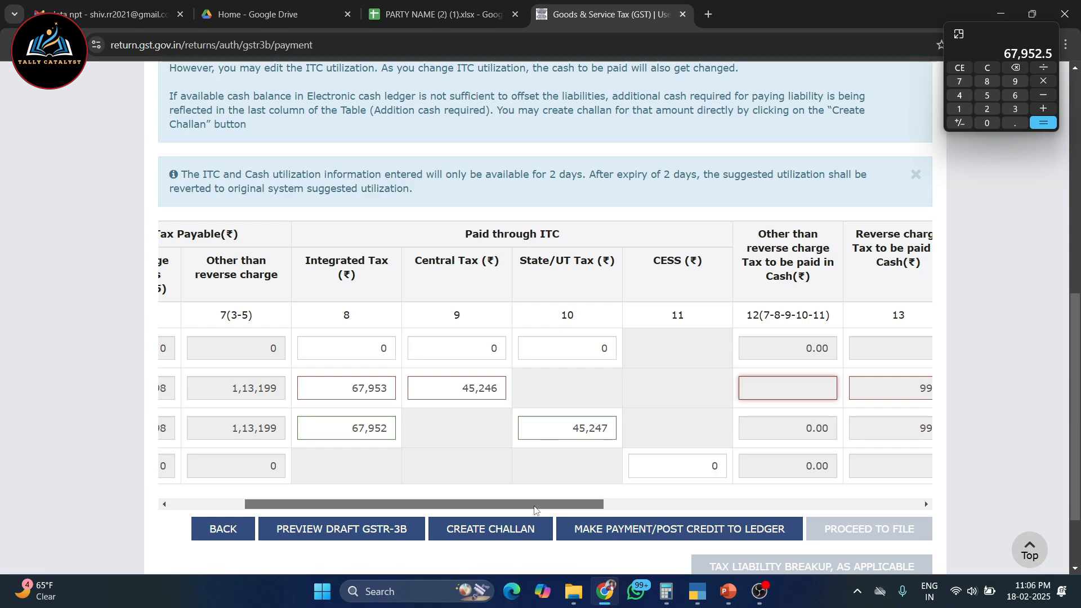
left_click_drag(499, 505, 687, 497)
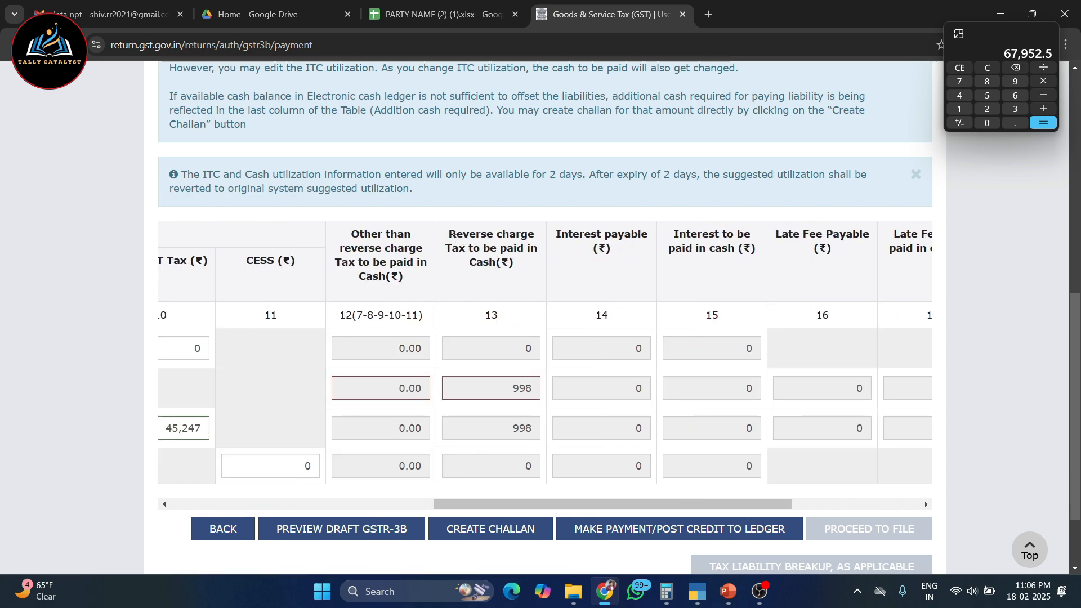
double_click(539, 394)
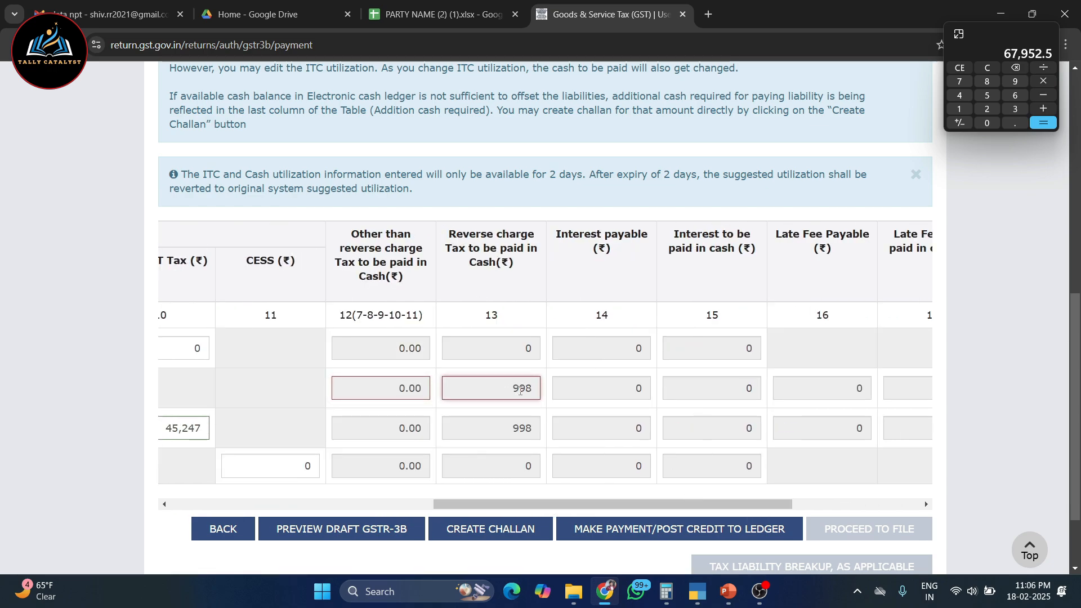
double_click(505, 434)
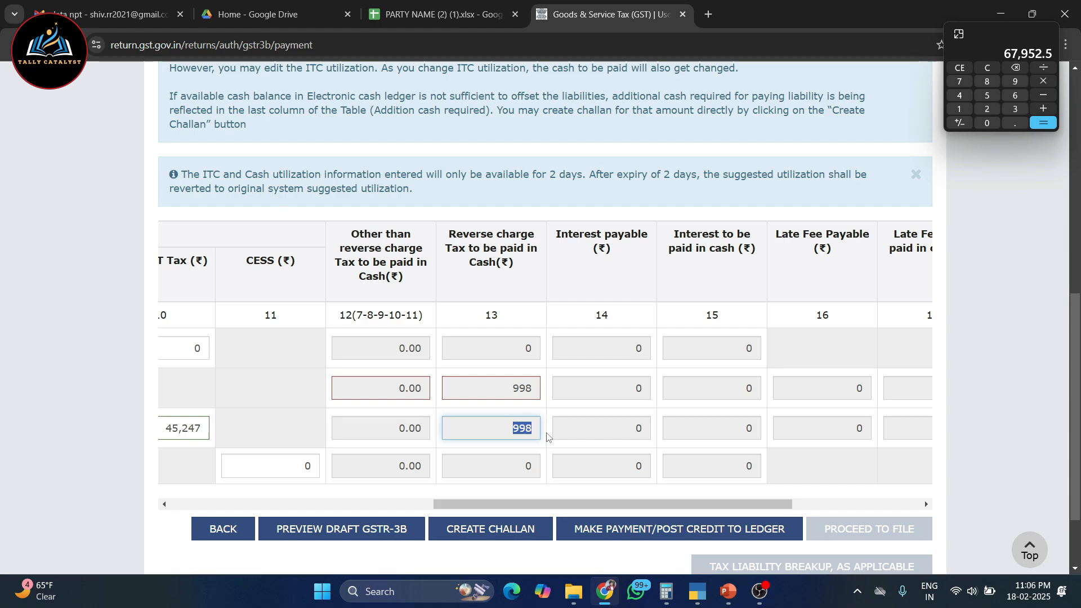
Check the additional cash required for Central Tax and State/UT Tax in the payment table
left_click_drag(527, 507, 656, 507)
left_click_drag(834, 235, 934, 249)
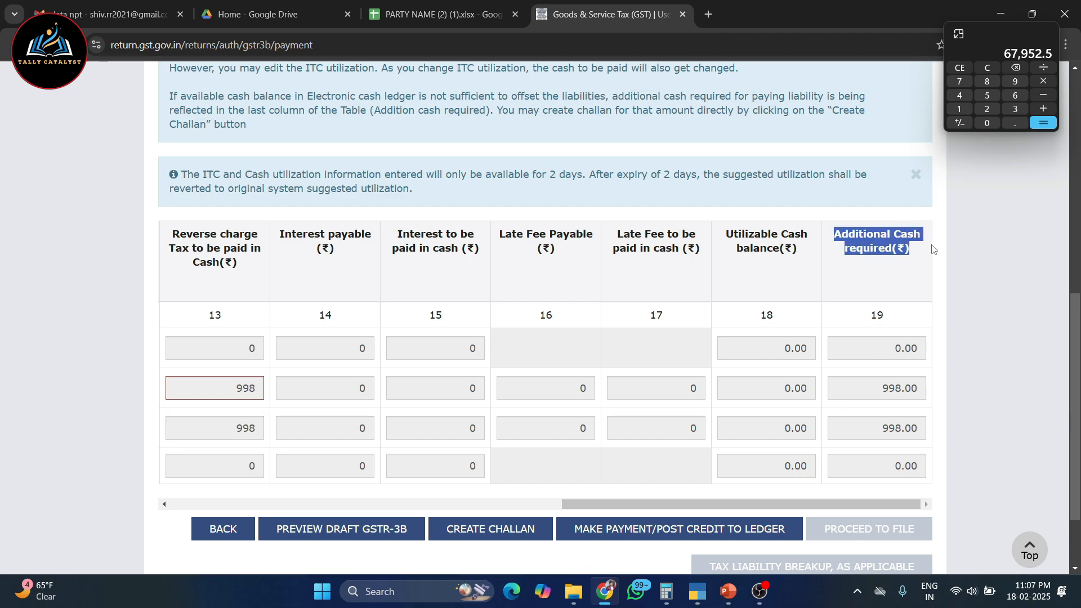
left_click_drag(875, 391, 935, 394)
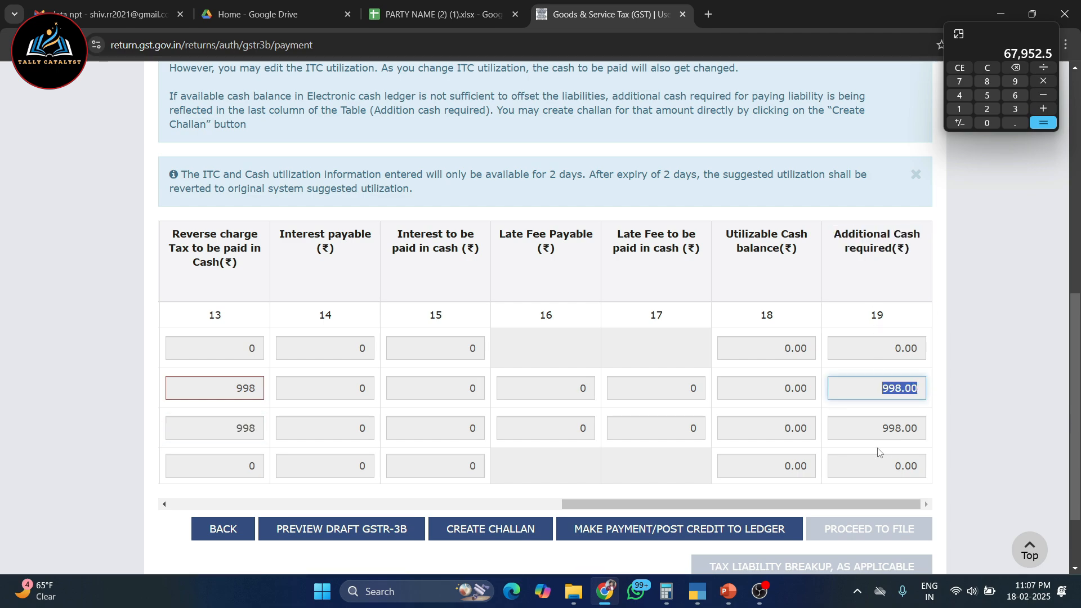
left_click_drag(877, 432, 943, 436)
Start posting the credit to the ledger and agree to create a challan for the insufficient cash balance
scroll(570, 496, "down", 2)
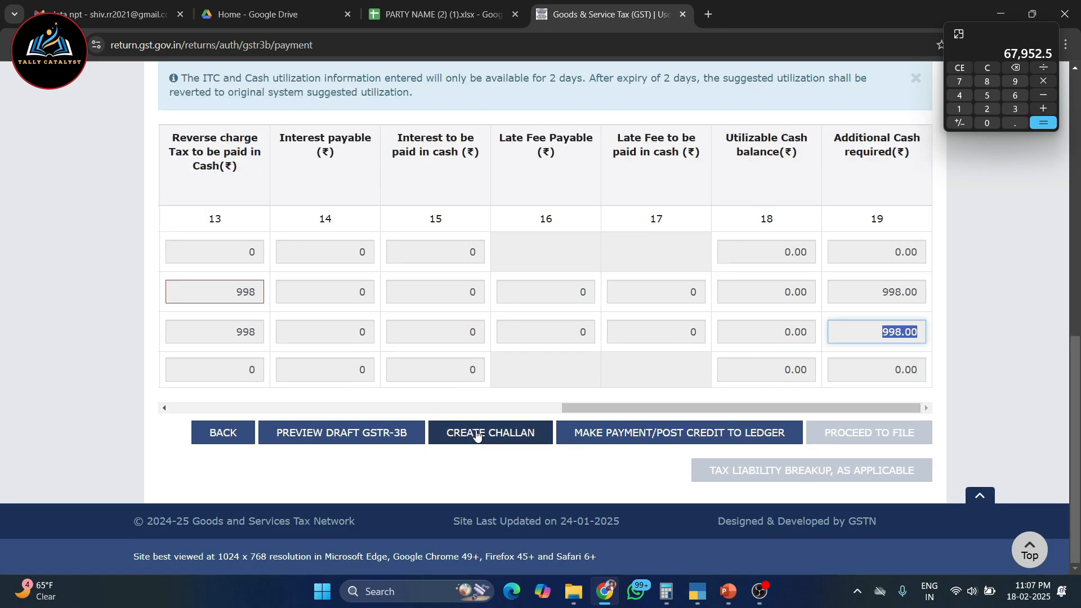
left_click(606, 439)
left_click(642, 360)
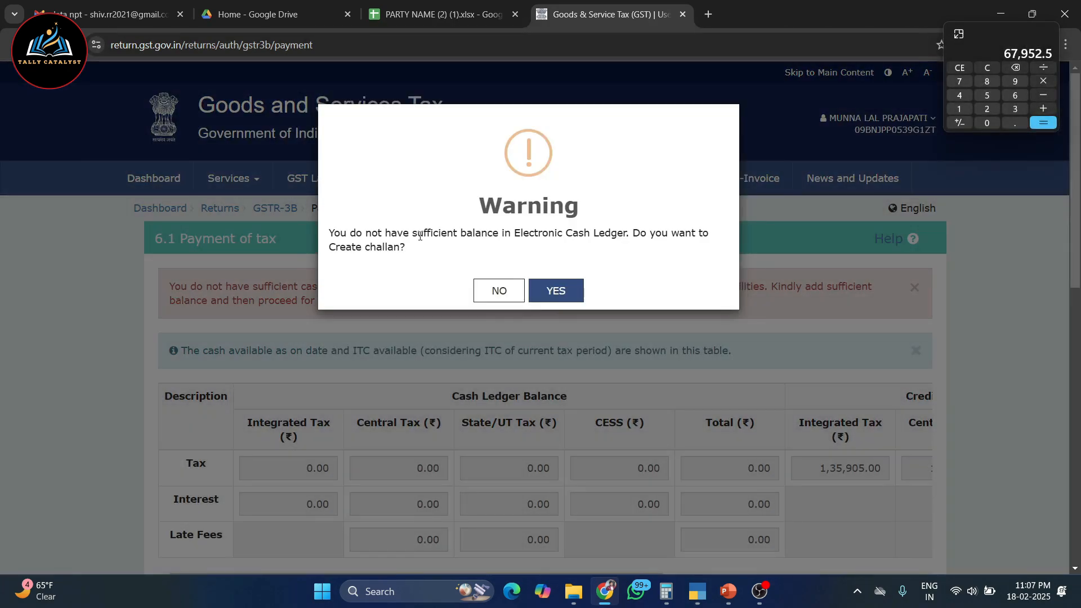
left_click(569, 301)
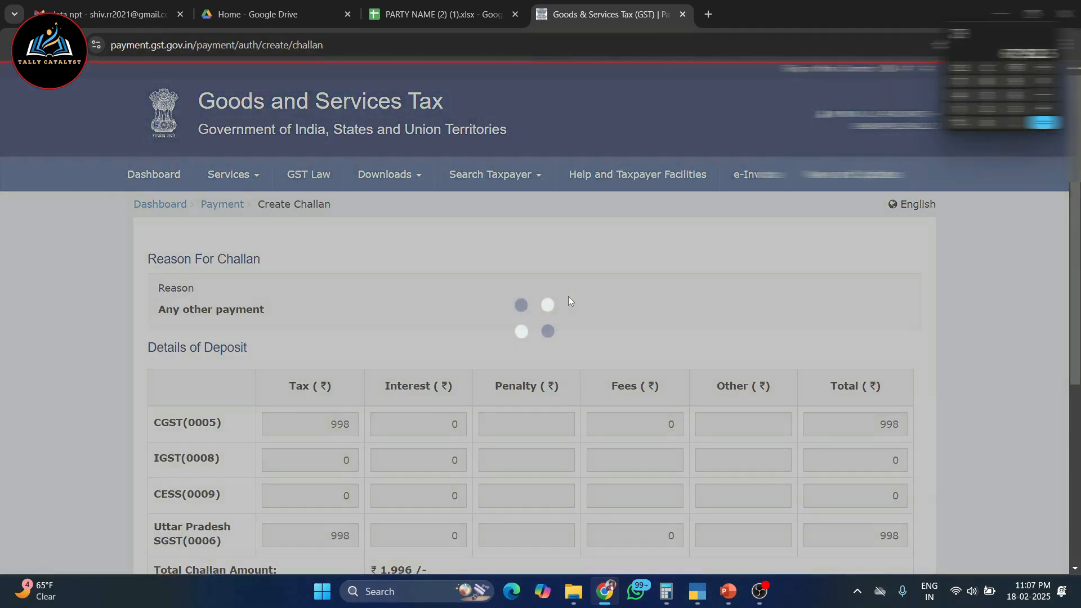
Review the challan's total amount, reason, deposit details and available payment modes
scroll(569, 301, "down", 4)
left_click_drag(376, 360, 455, 370)
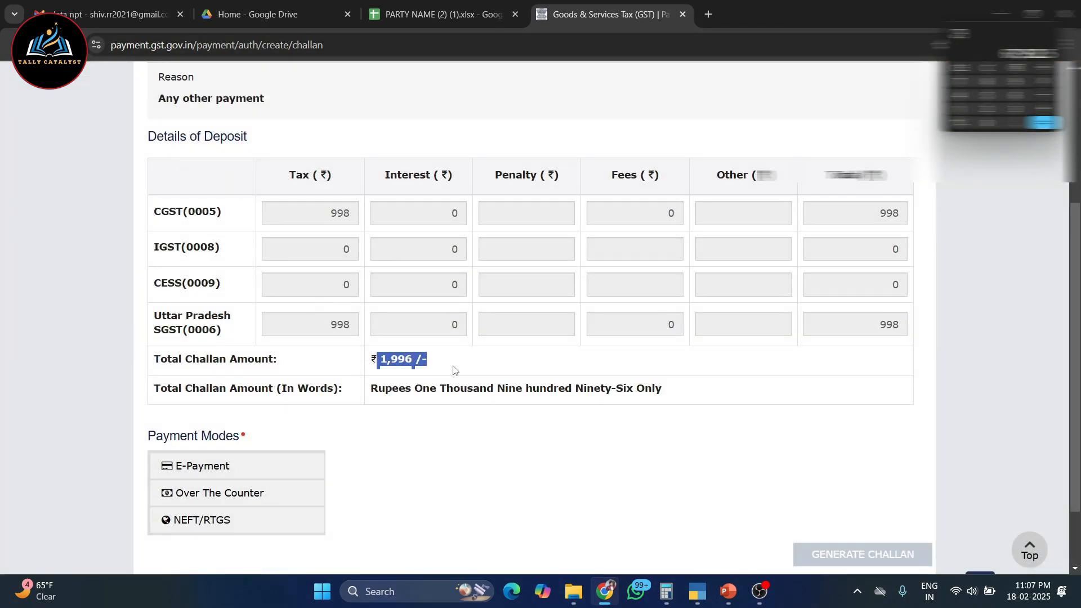
scroll(473, 370, "down", 2)
scroll(479, 374, "up", 5)
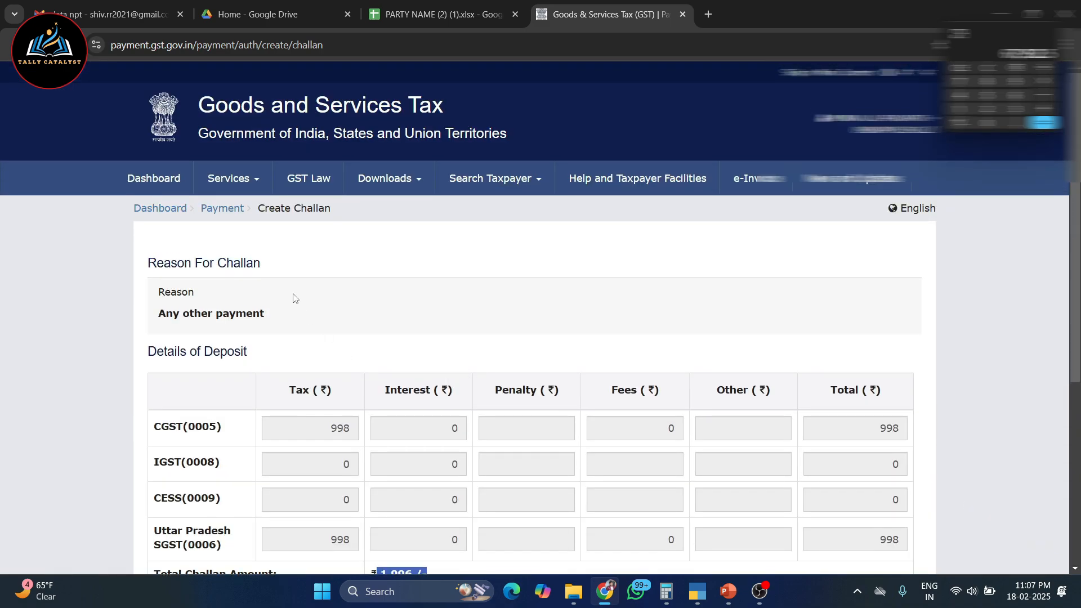
scroll(362, 280, "down", 1)
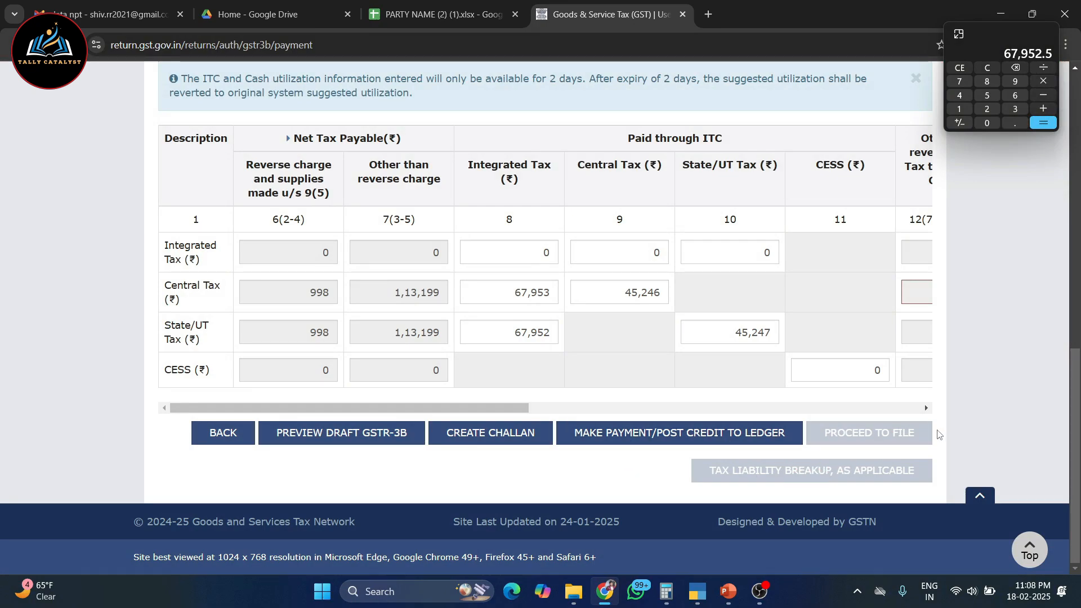
mouse_move(472, 252)
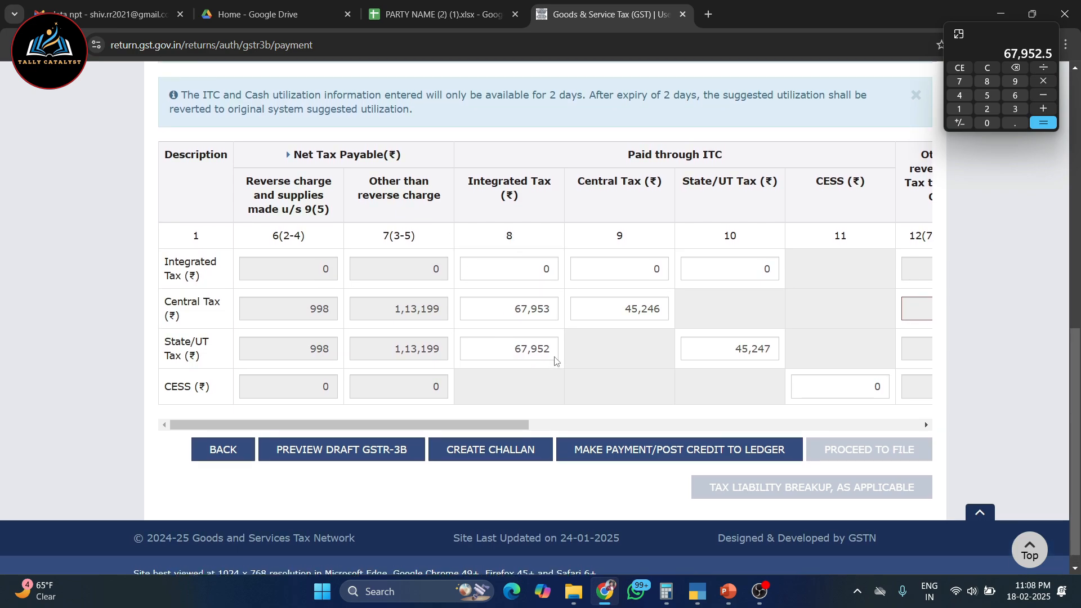
scroll(554, 360, "up", 3)
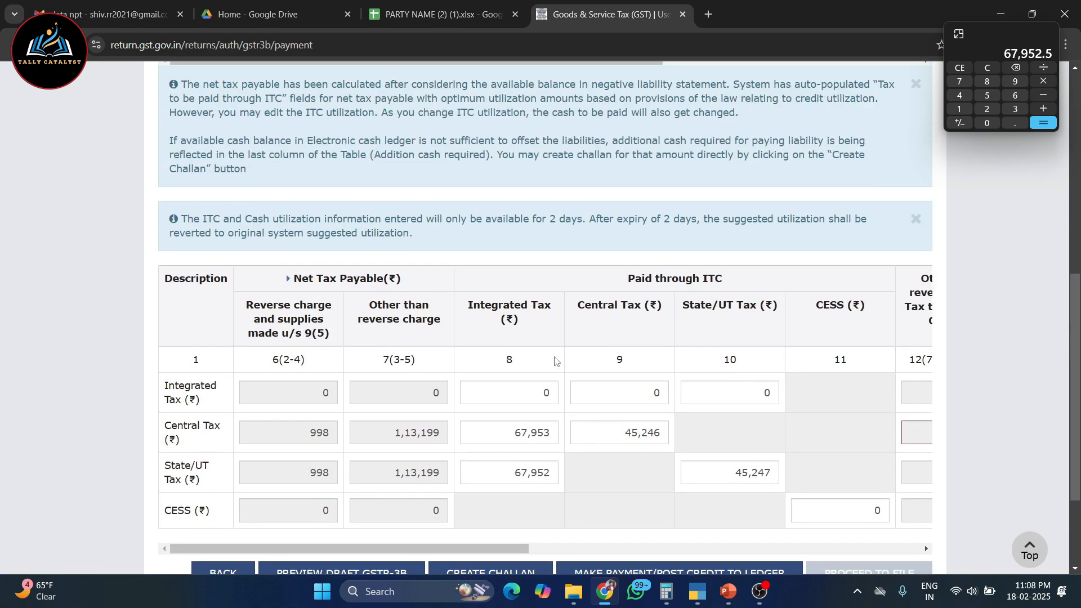